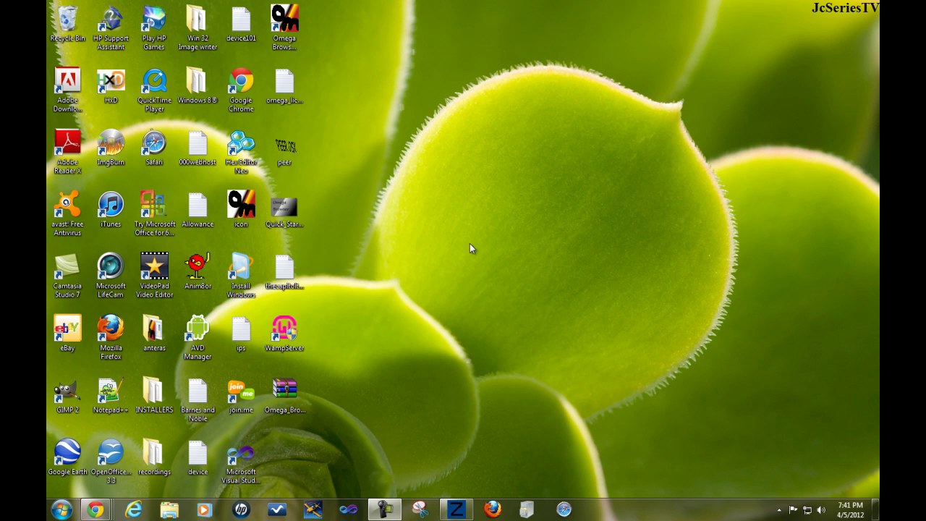
Launch iexpress from a program search and move its wizard window to the middle of the desktop.
left_click(61, 510)
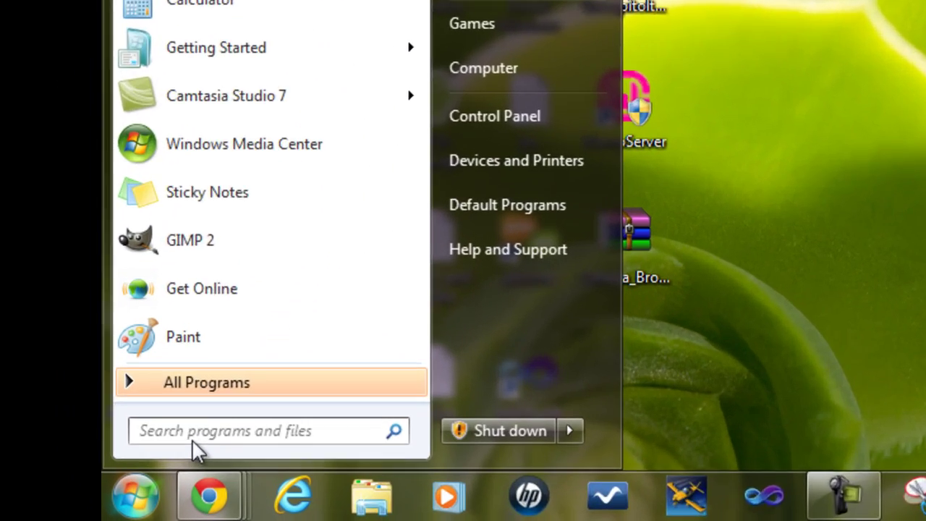
left_click(214, 431)
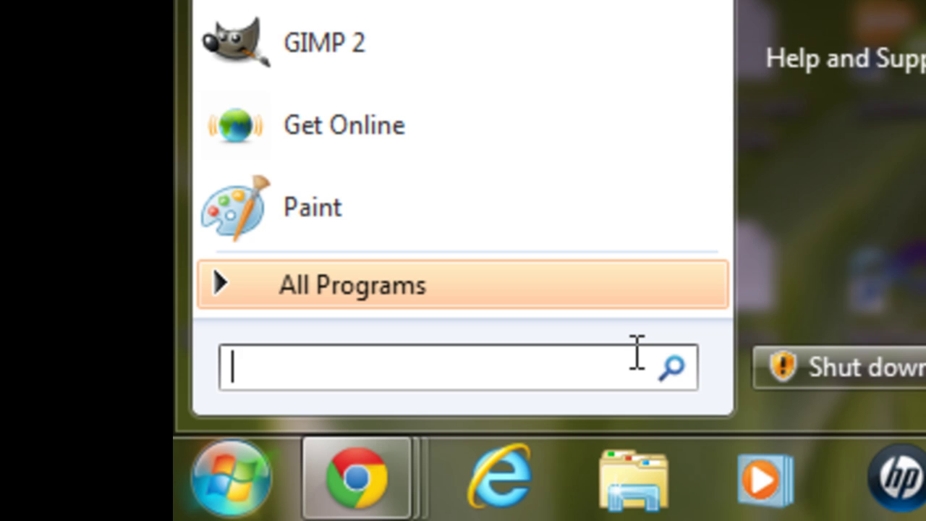
type("iexpre")
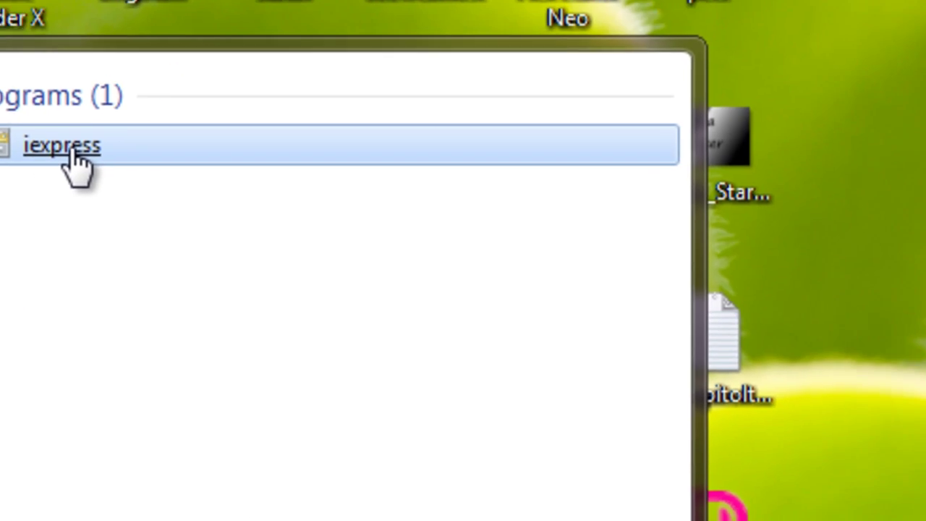
left_click(191, 121)
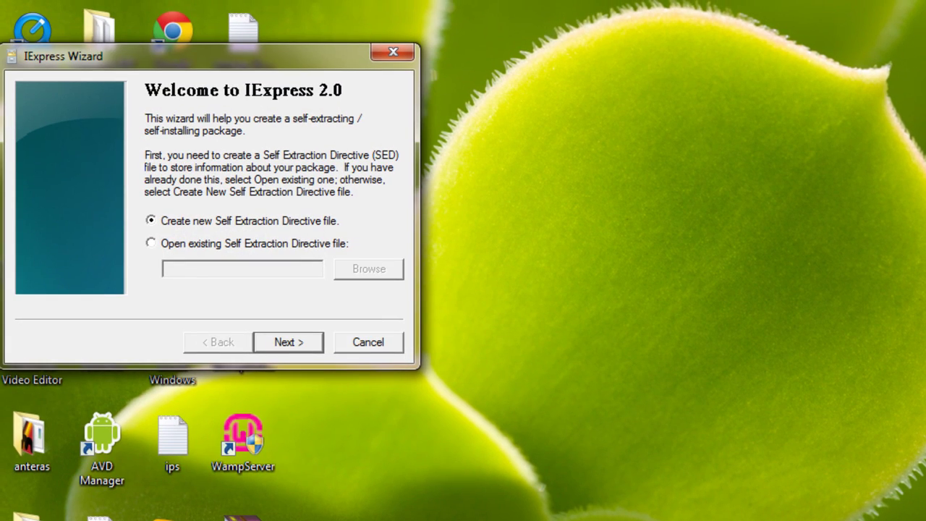
left_click_drag(139, 49, 570, 151)
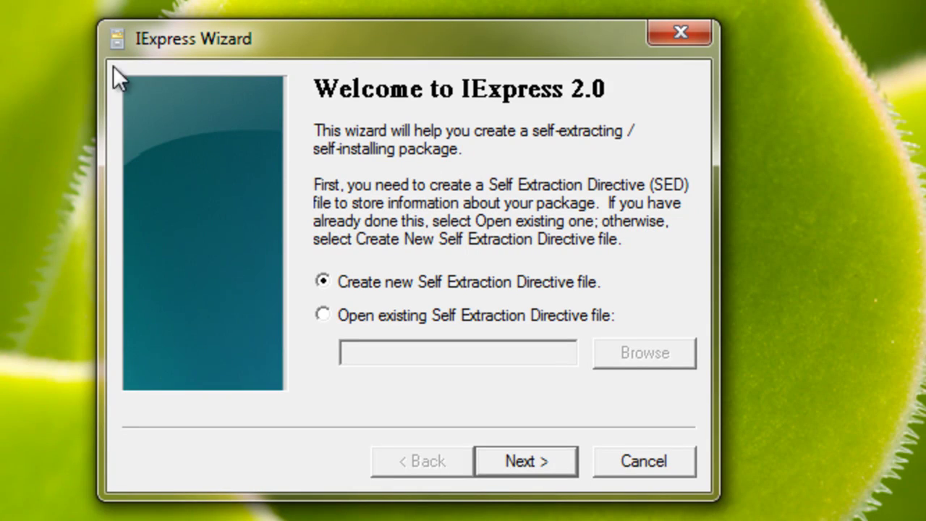
left_click(122, 39)
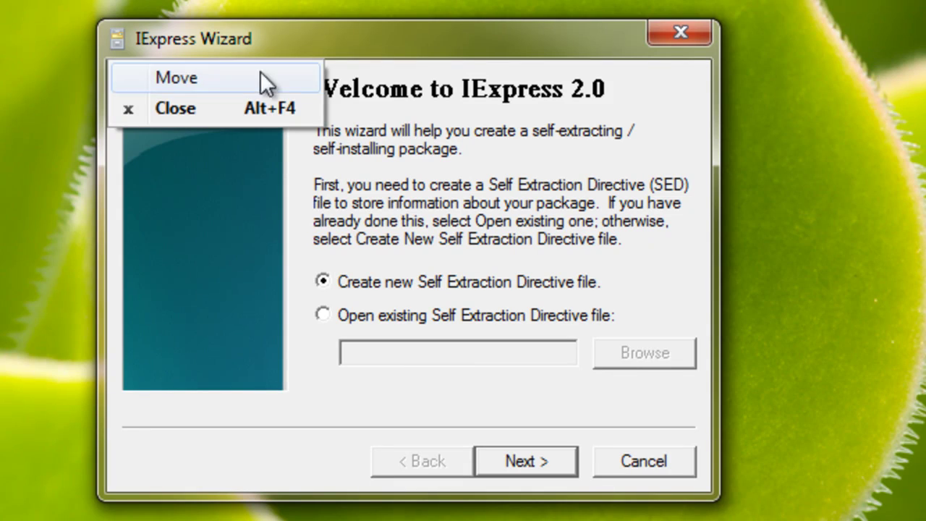
left_click(388, 239)
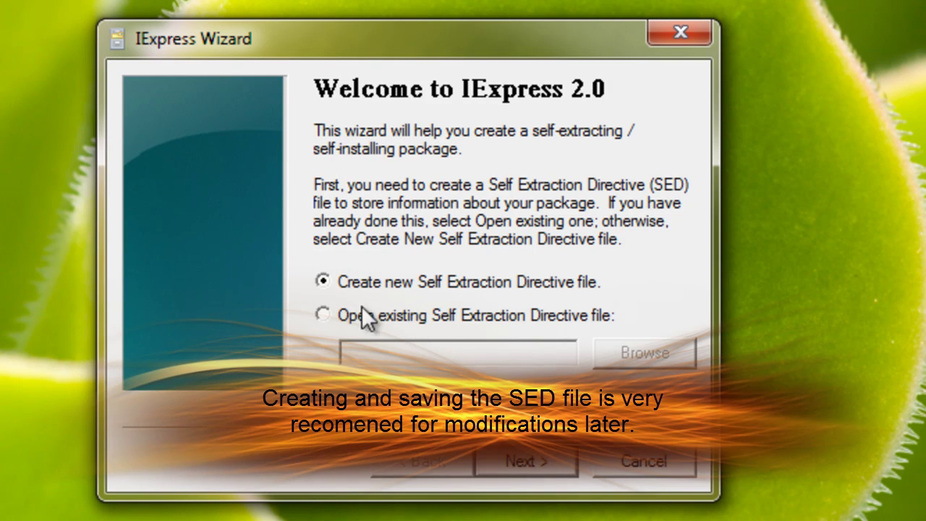
left_click(323, 314)
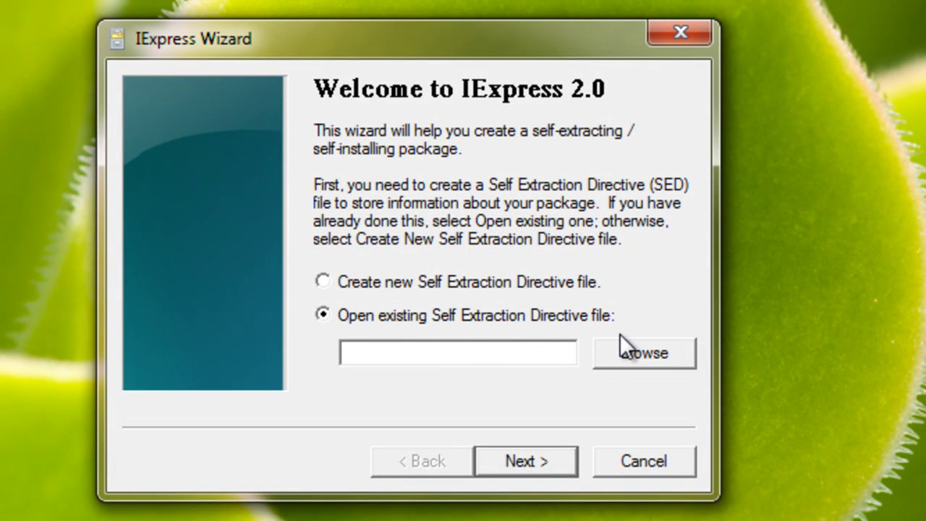
left_click(658, 353)
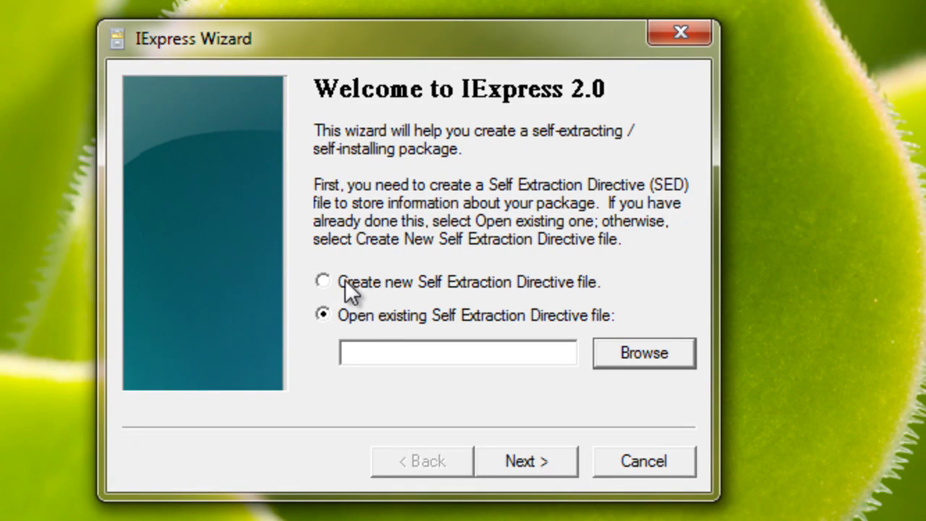
Choose to create a new Self Extraction Directive file and set the package purpose to Extract files only.
left_click(322, 279)
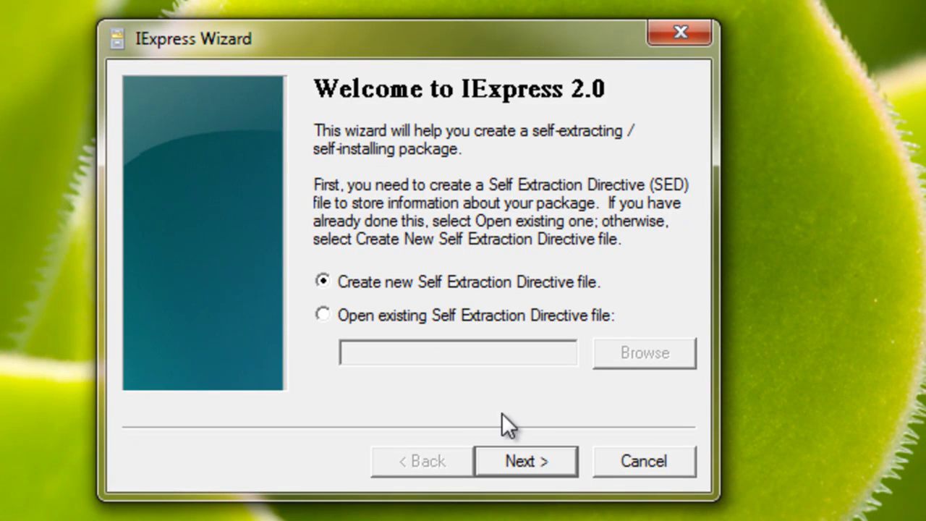
left_click(530, 462)
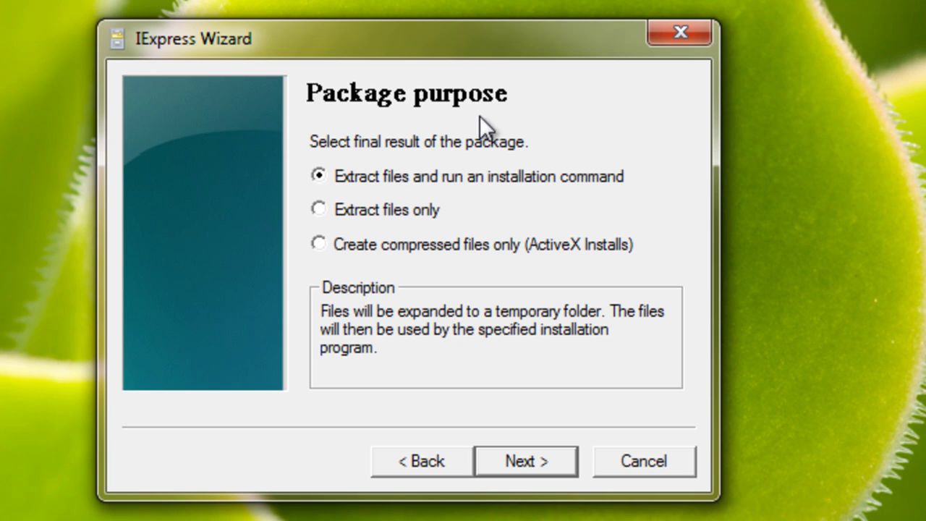
left_click(317, 211)
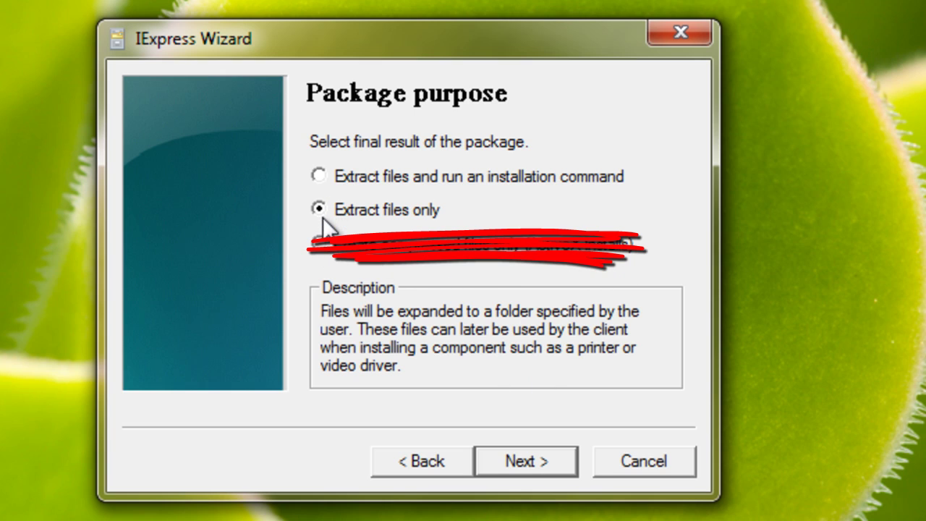
left_click(317, 175)
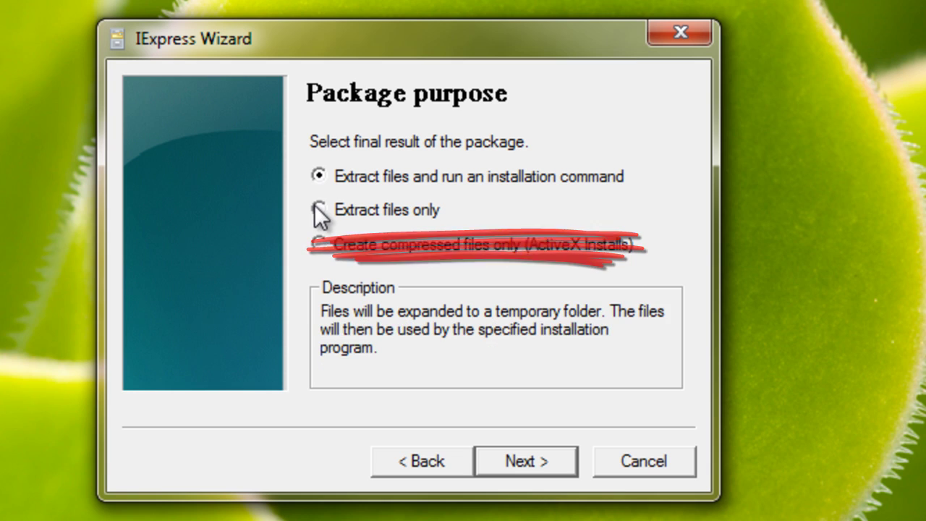
left_click(319, 208)
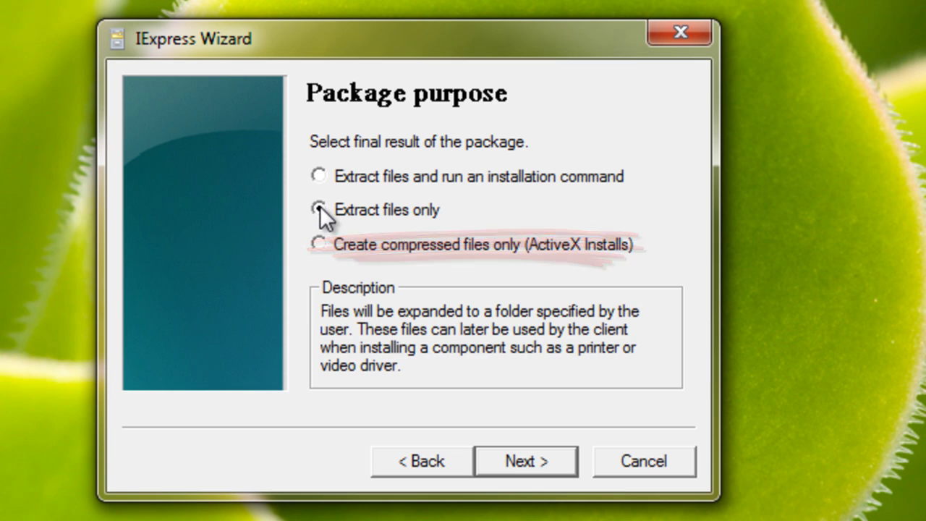
left_click(530, 470)
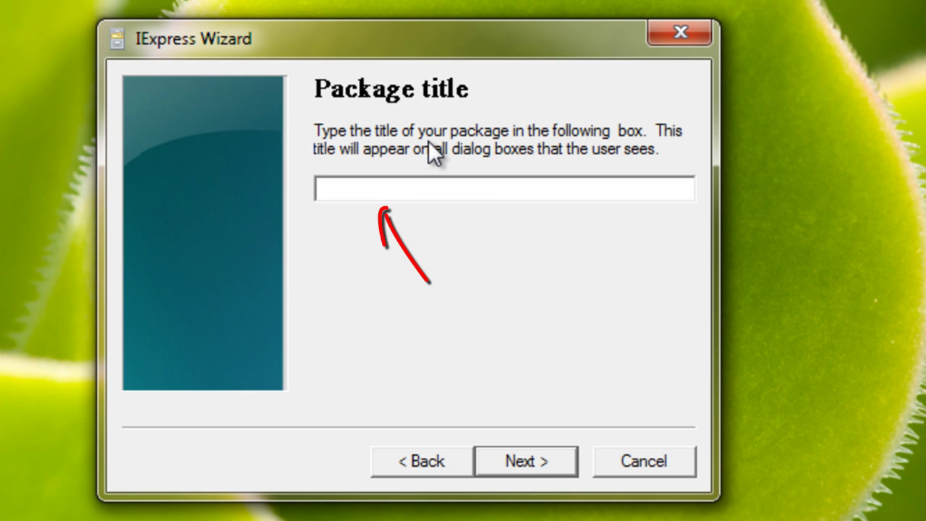
Enter setup_process as the package title and proceed to the confirmation prompt page.
type("Setup")
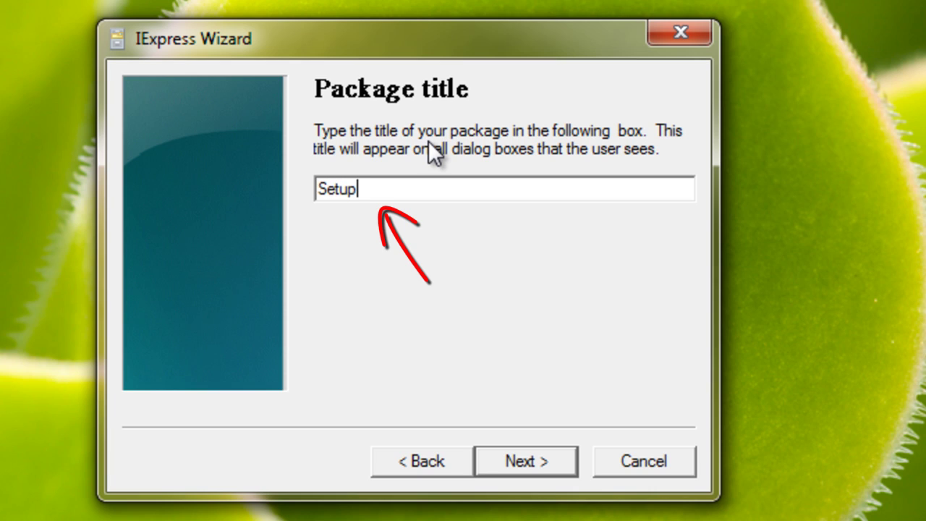
type("_")
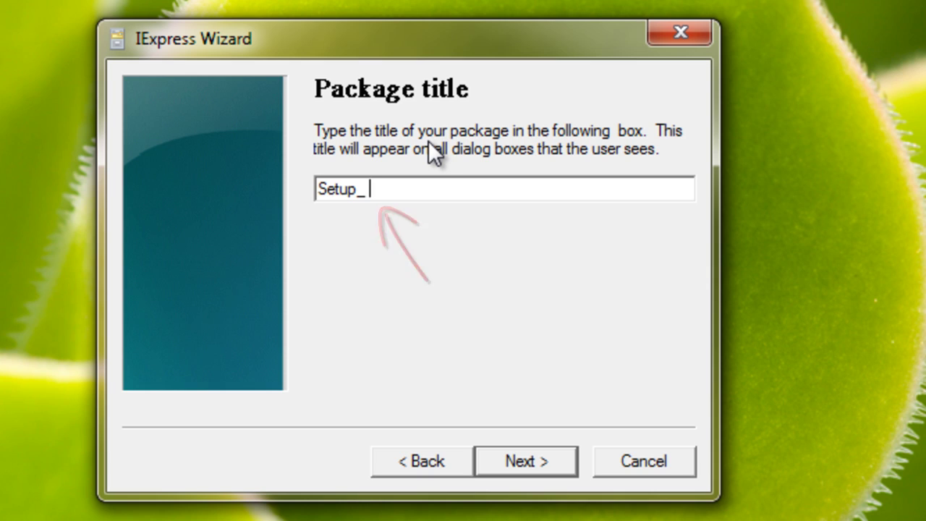
type("proccess")
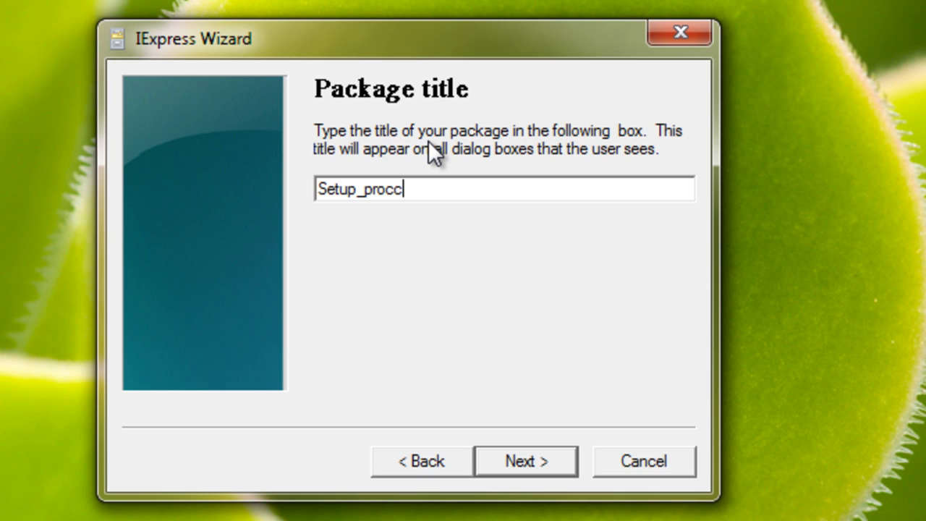
key("Left")
key("Left")
key("Left")
key("Left")
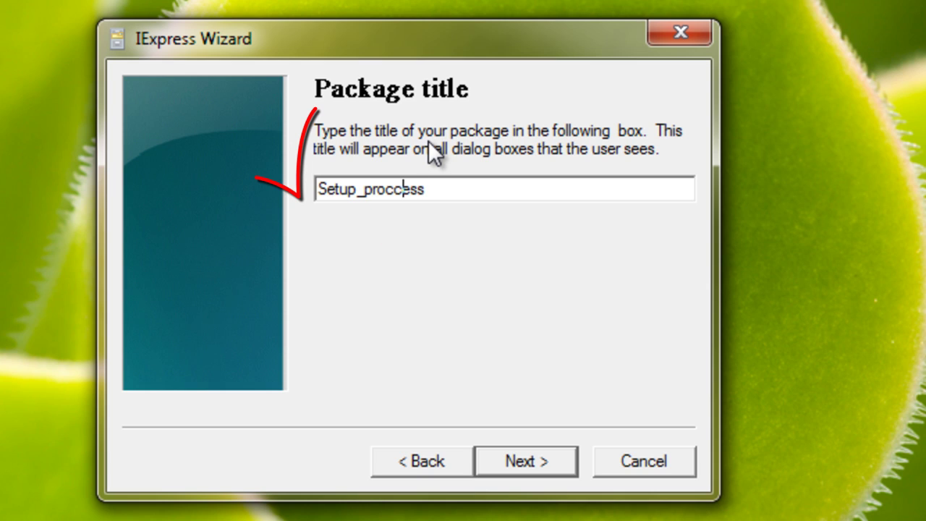
key("Right")
key("BackSpace")
key("Left")
key("Left")
key("Left")
key("Left")
key("Left")
key("Left")
key("Left")
key("Left")
key("BackSpace")
type("s")
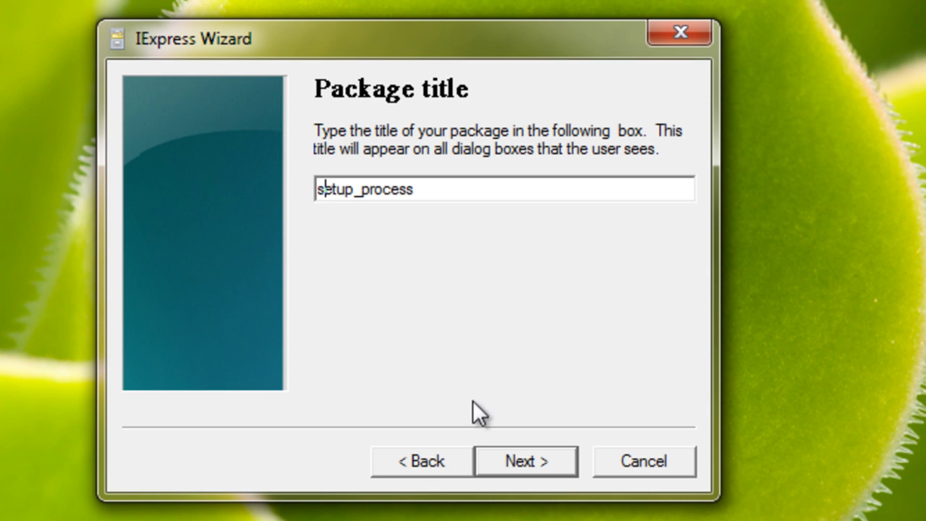
left_click(511, 468)
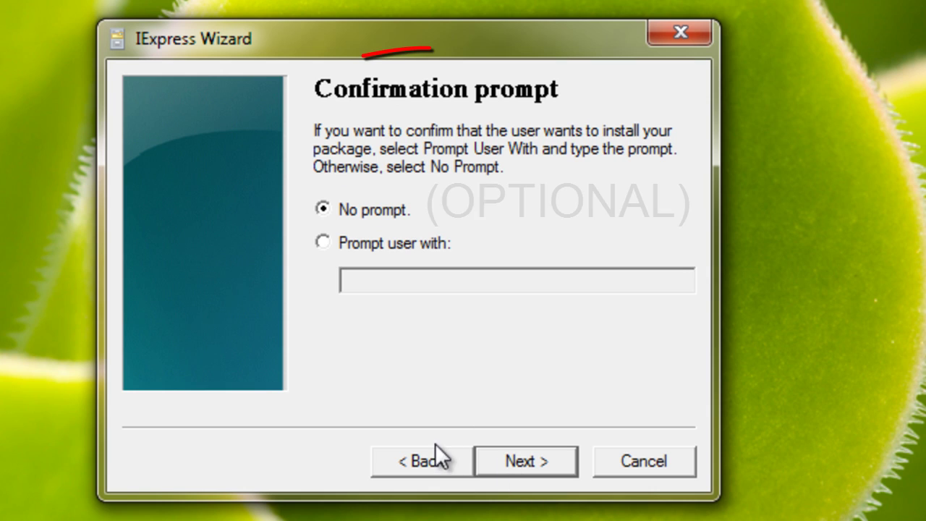
Enable a confirmation prompt with the text "Please confirm install." and proceed to the license agreement page.
left_click(417, 242)
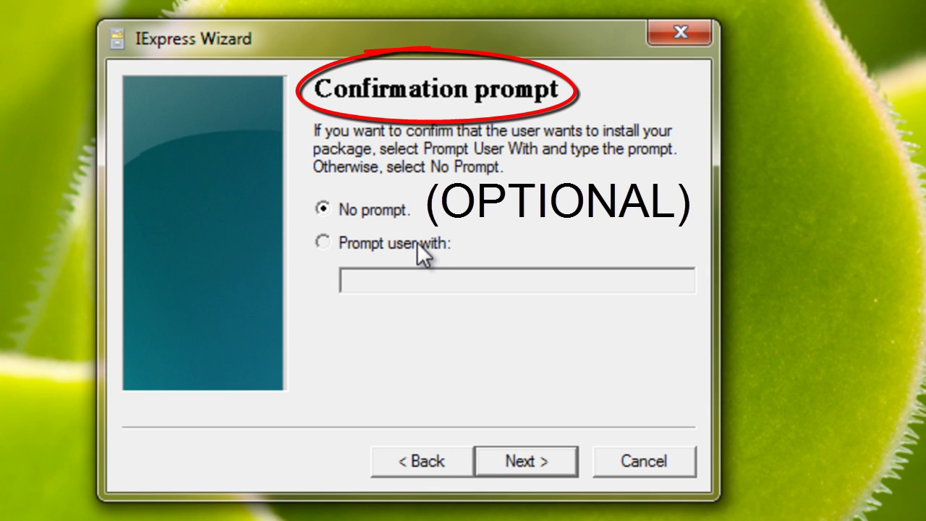
left_click(464, 277)
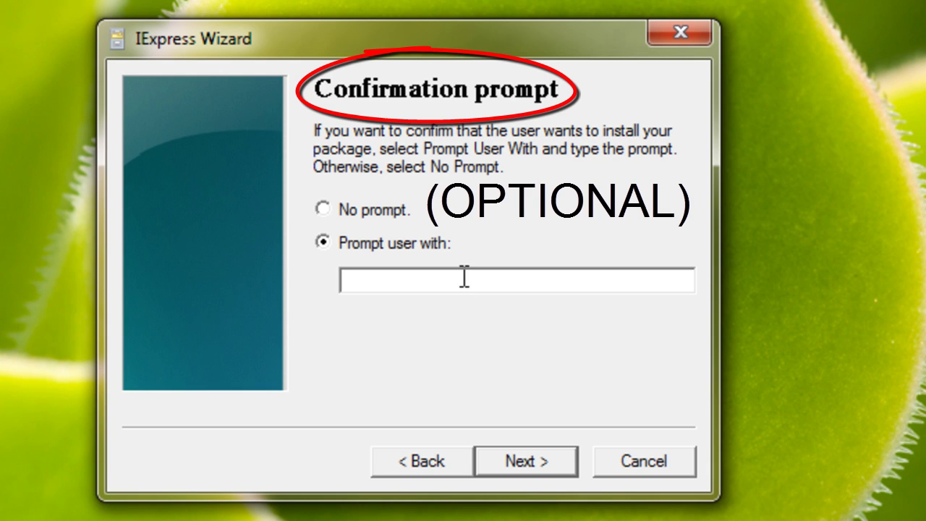
type("Pleas")
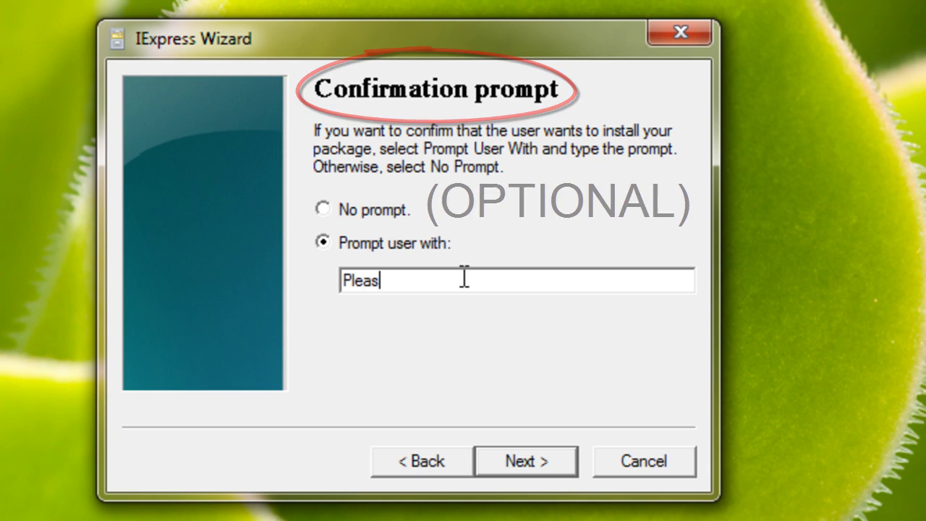
type("e C")
key("BackSpace")
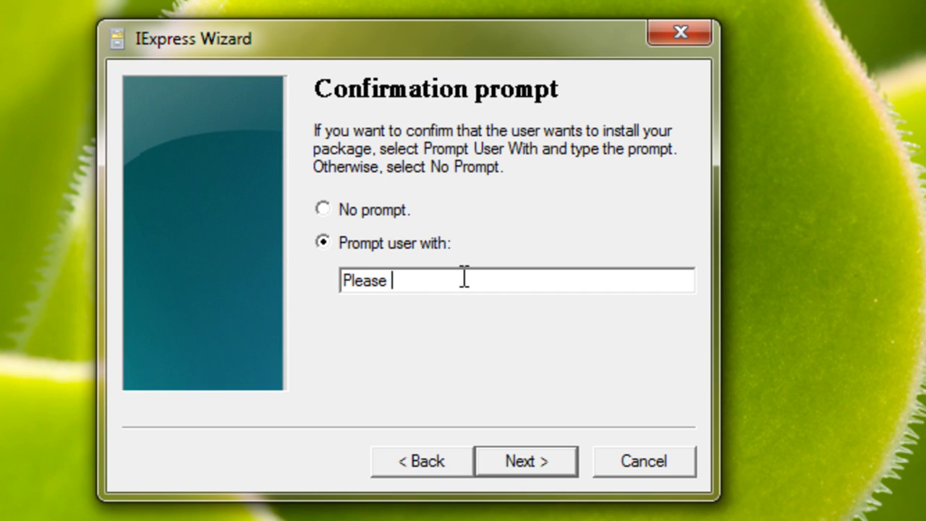
type("confirm")
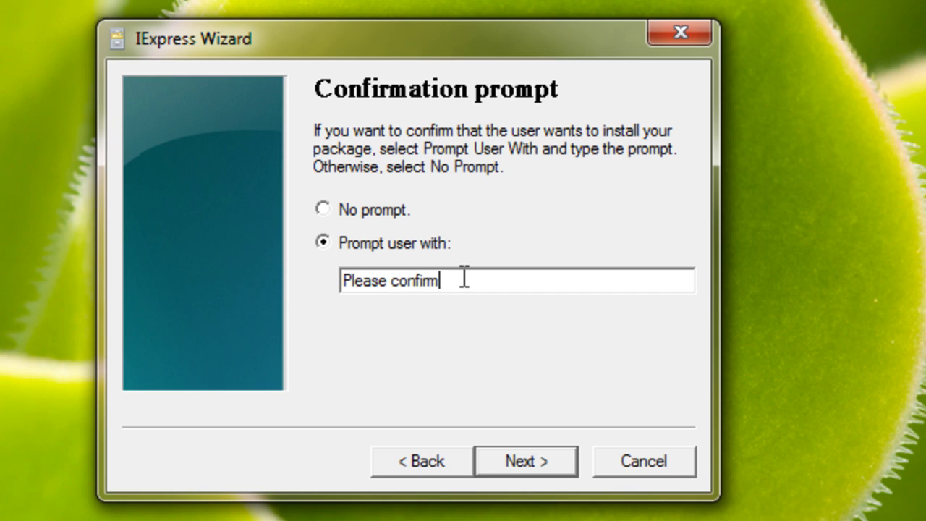
type(" install.")
left_click(507, 461)
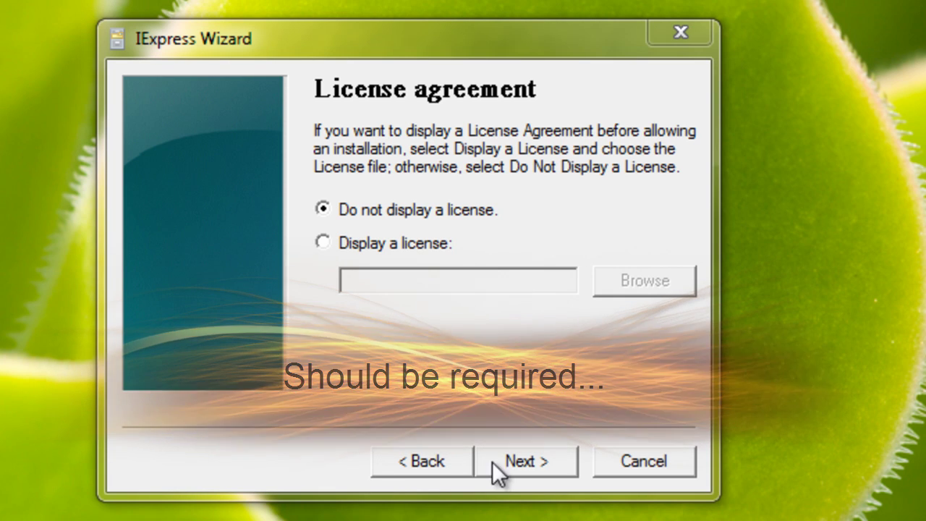
Display a license using the omega license file from the Desktop and proceed to the packaged files page.
left_click(380, 246)
left_click(669, 278)
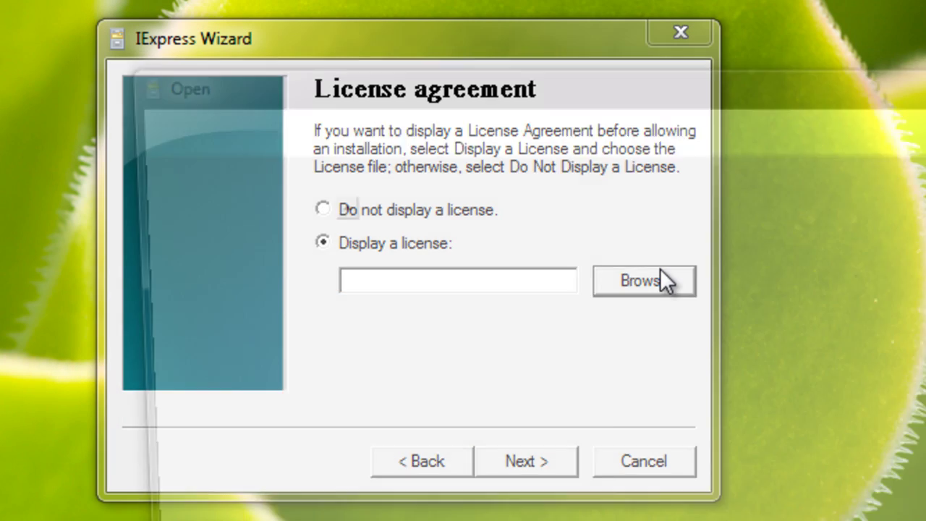
left_click(221, 250)
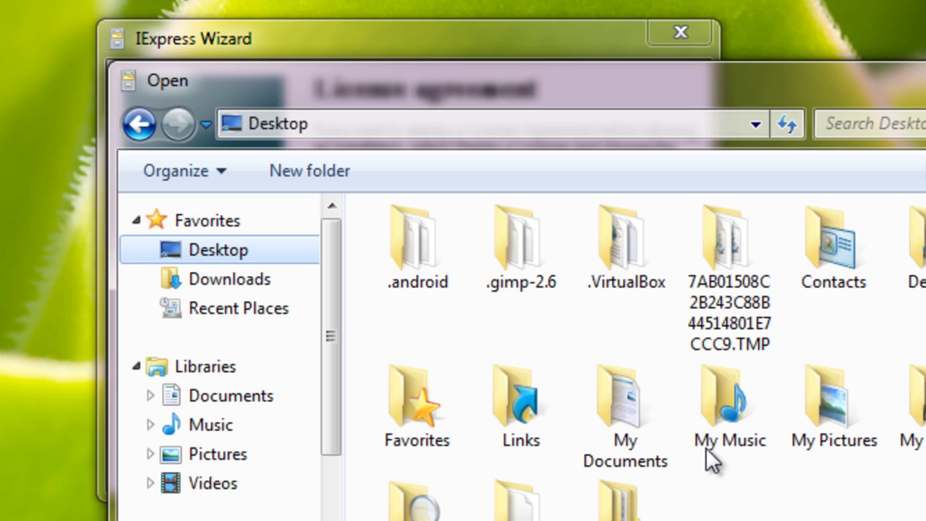
scroll(801, 444, "down", 3)
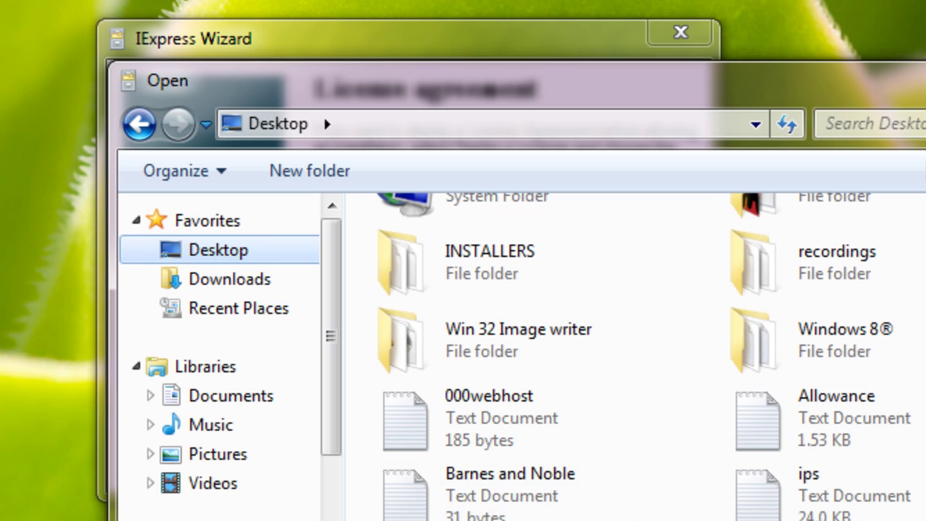
double_click(521, 520)
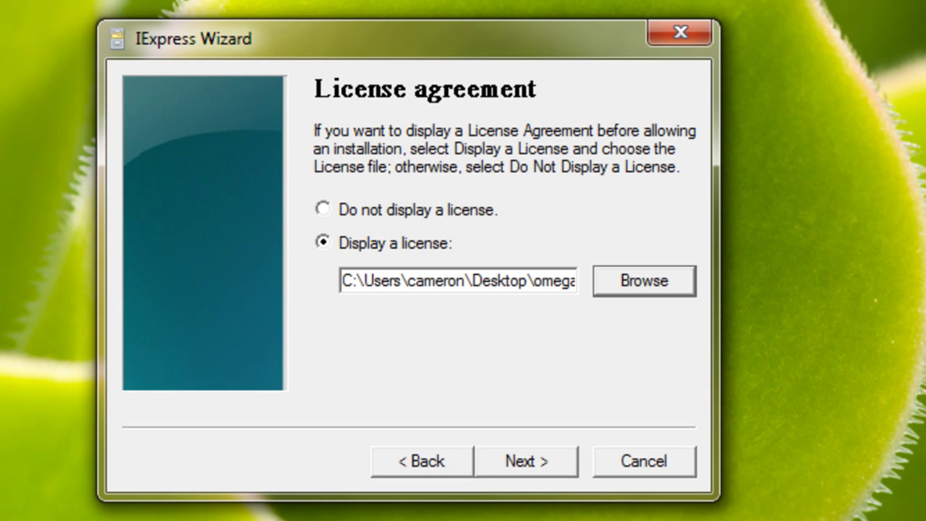
left_click(526, 476)
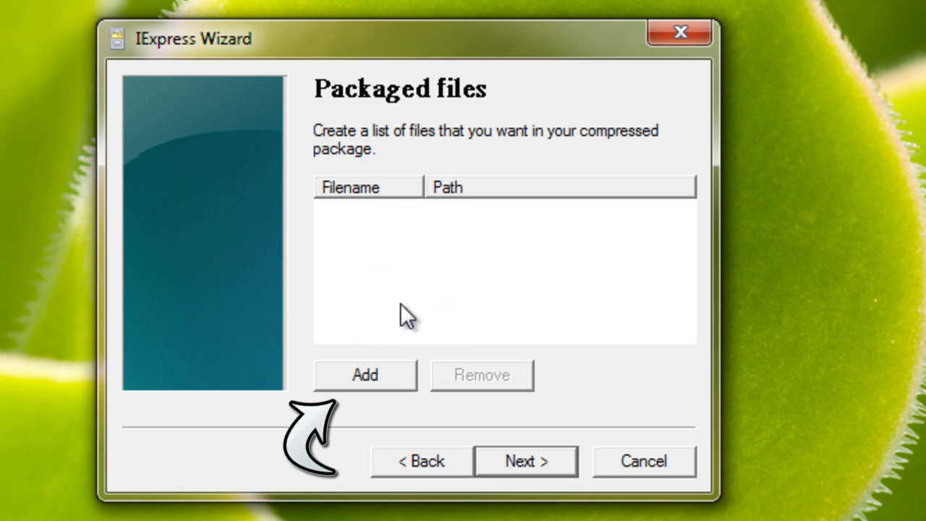
Add omega_setup from the Desktop's INSTALLERS folder to the packaged files and proceed through the wizard.
left_click(362, 375)
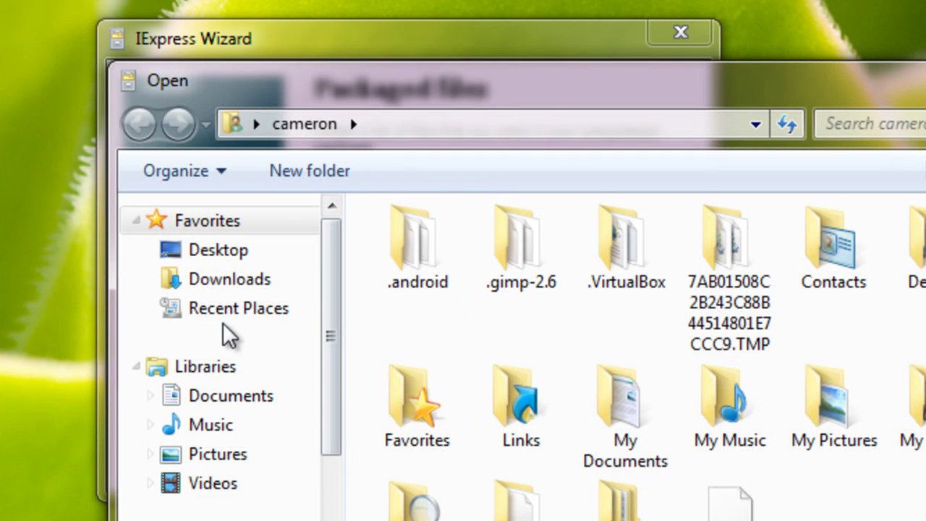
left_click(239, 251)
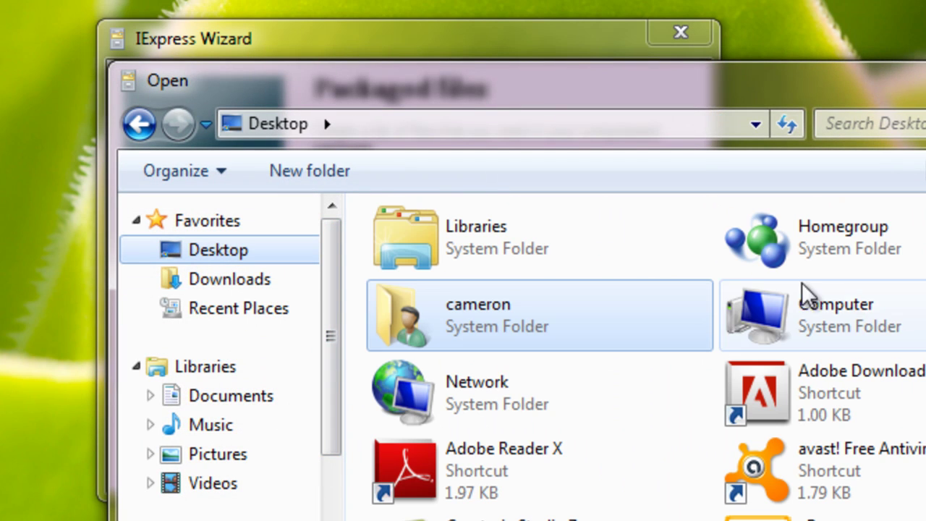
scroll(796, 249, "down", 12)
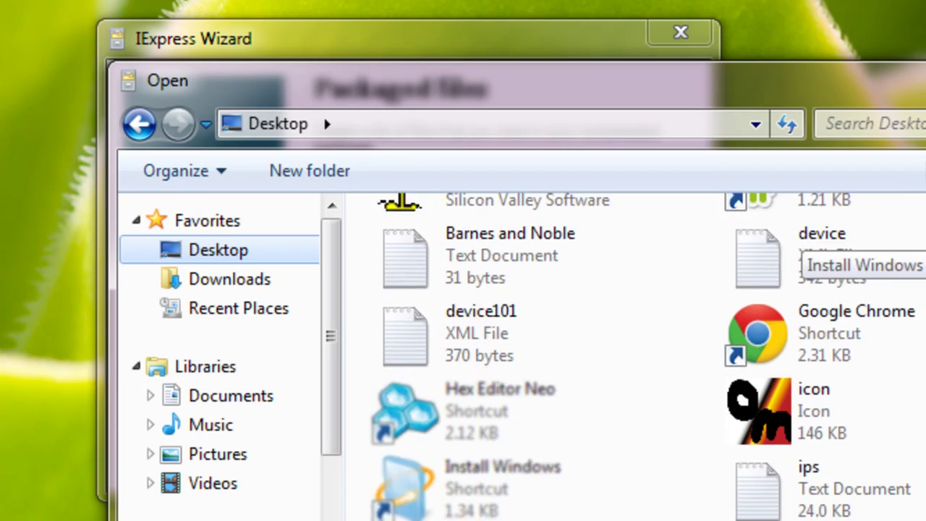
scroll(799, 246, "down", 1)
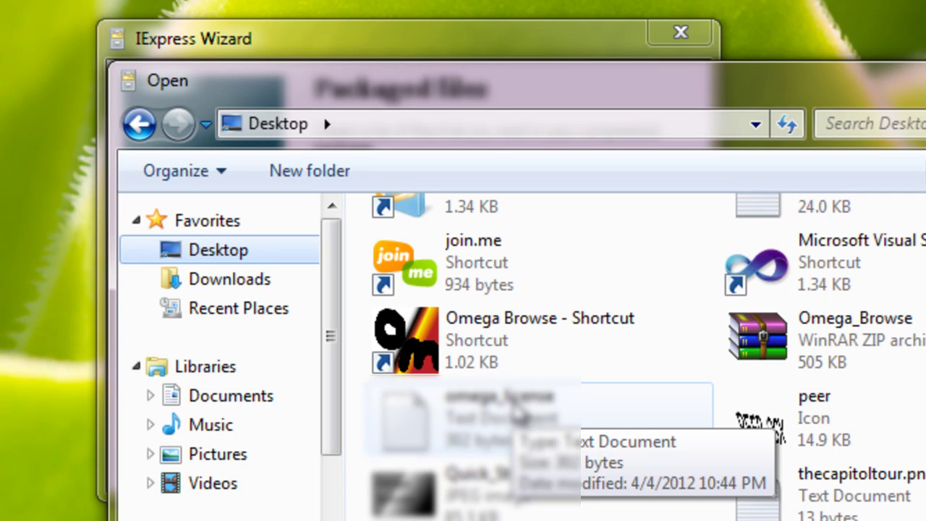
scroll(648, 357, "up", 3)
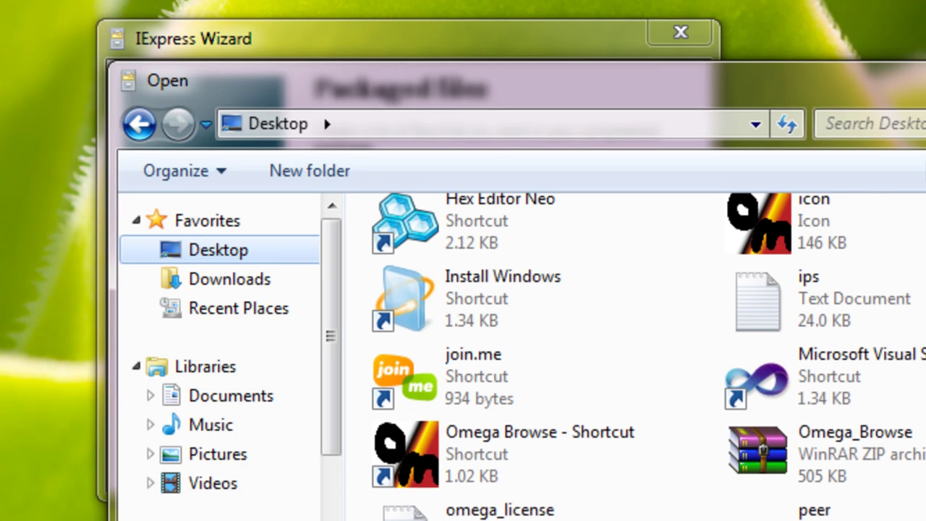
scroll(489, 405, "up", 5)
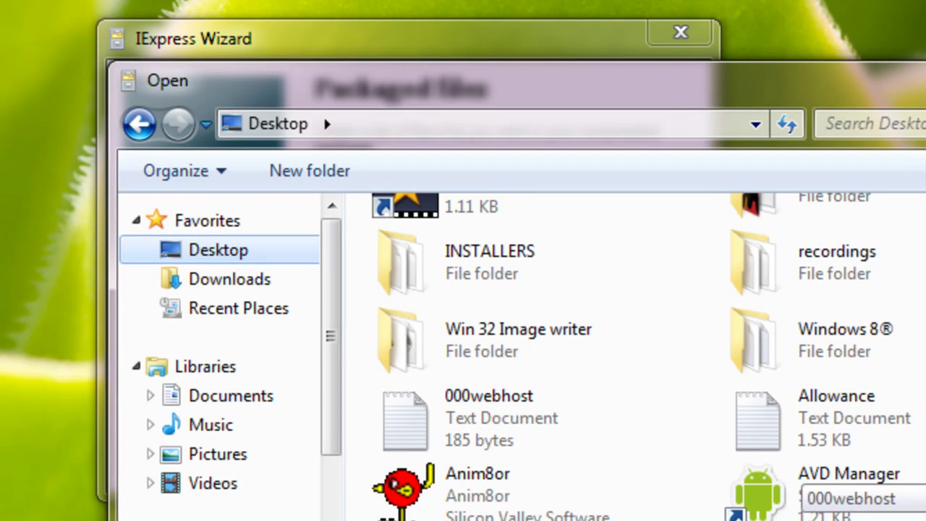
double_click(483, 408)
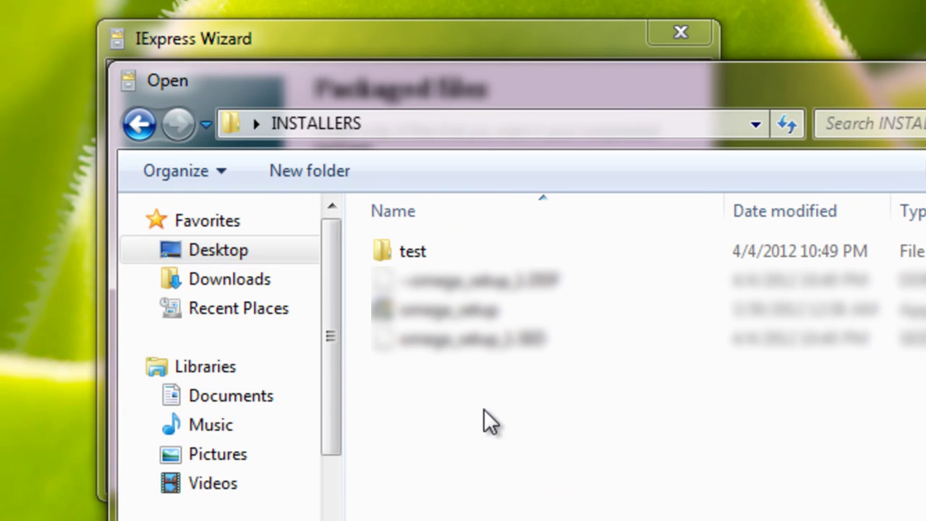
double_click(438, 314)
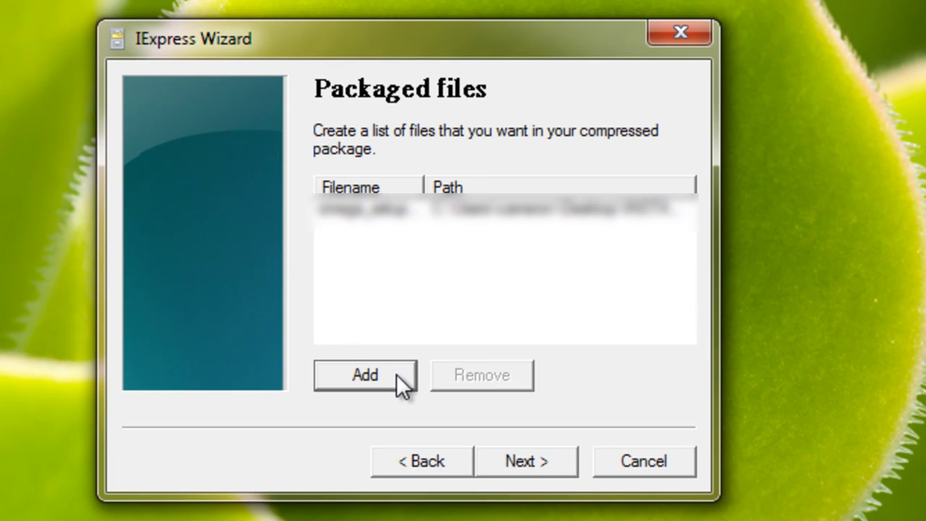
left_click(506, 459)
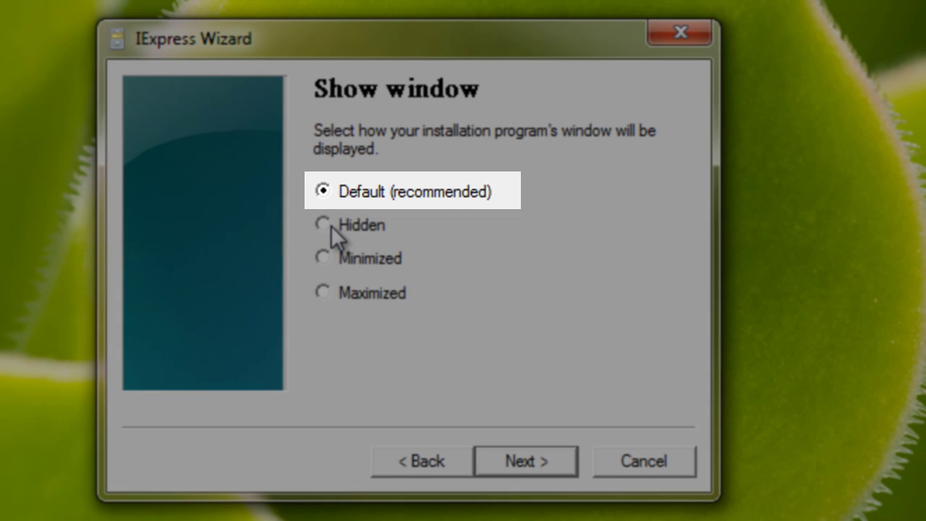
Set the installation program's window display to Default (recommended) and proceed to the finished message page.
left_click(329, 225)
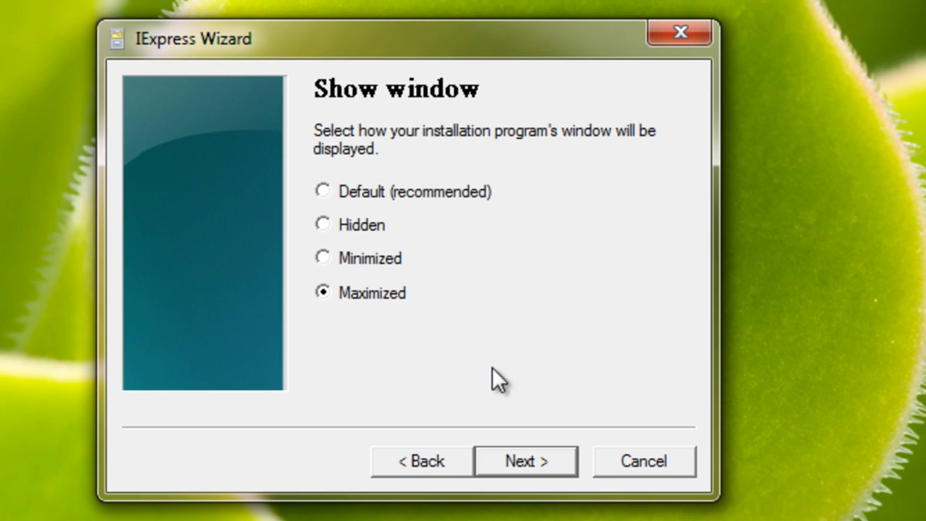
left_click(322, 192)
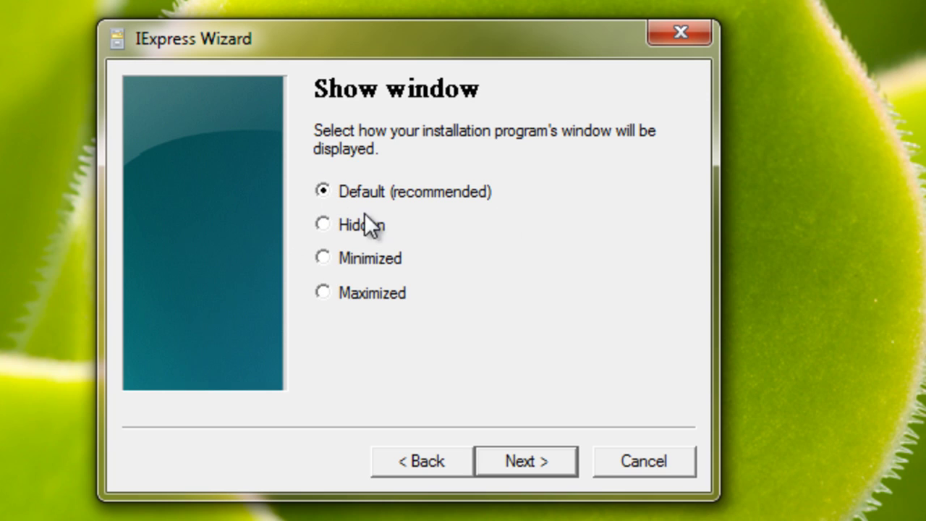
left_click(525, 461)
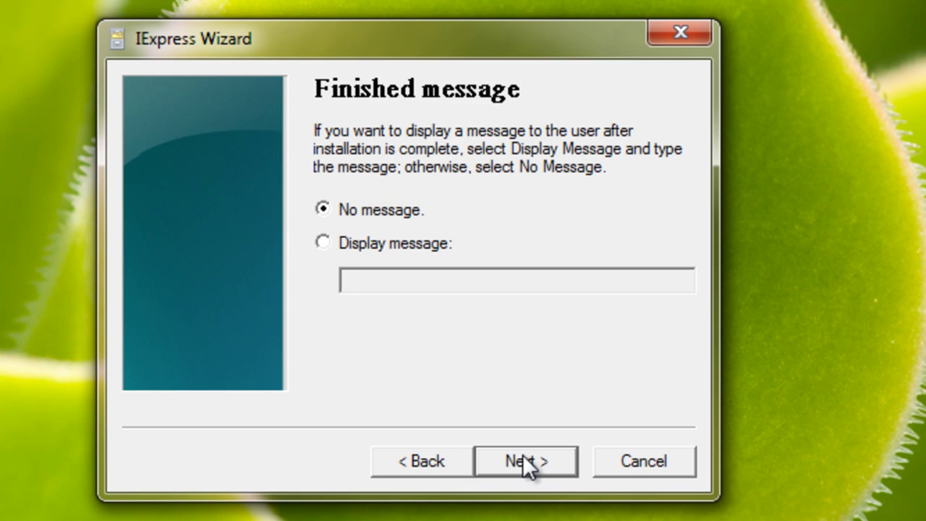
Enable a finished message with the text "Finished" and proceed to the package name and options page.
left_click(322, 243)
left_click(451, 289)
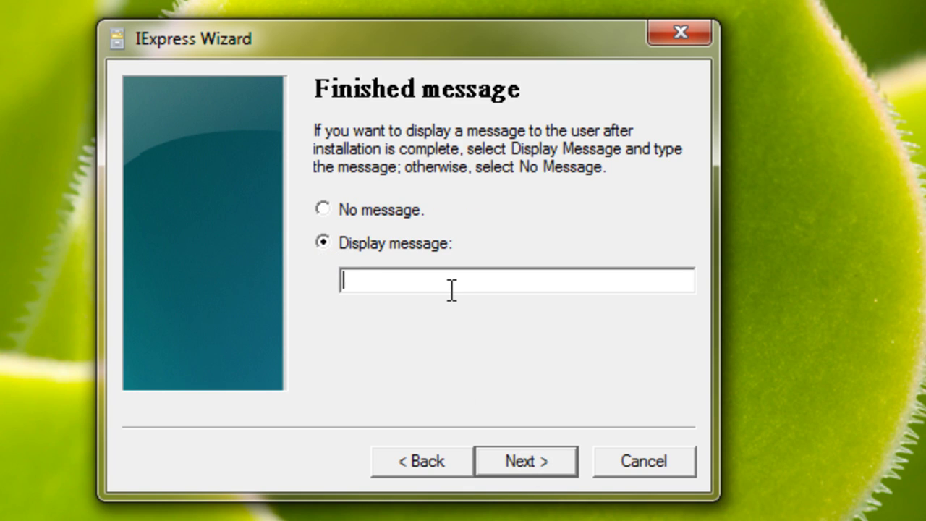
type("F")
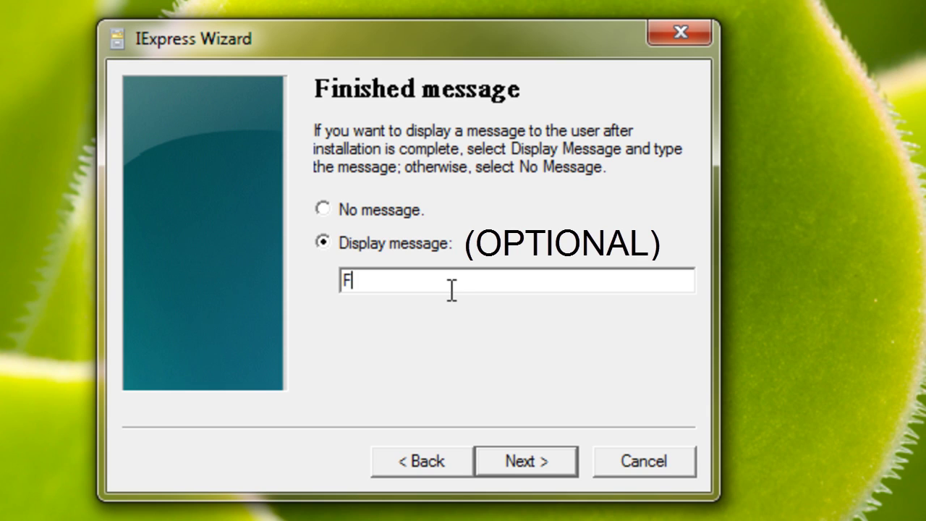
type("inished")
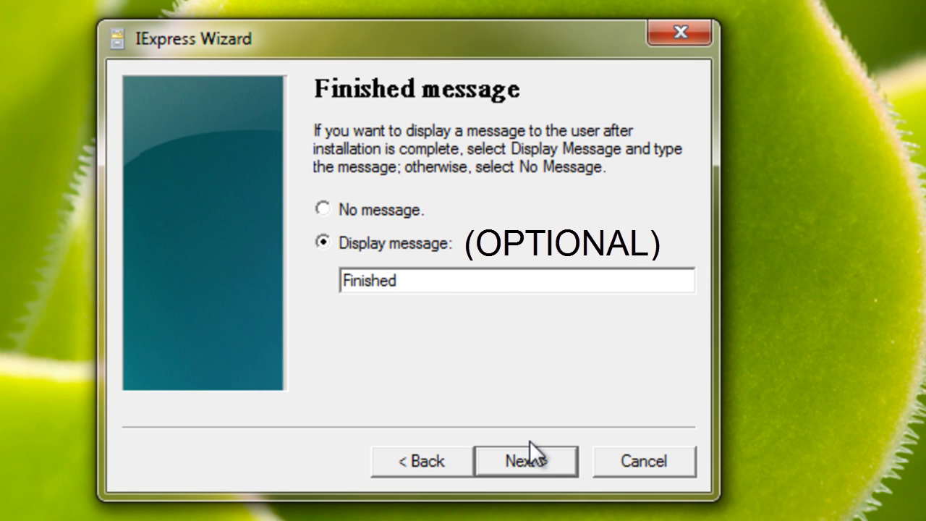
left_click(530, 460)
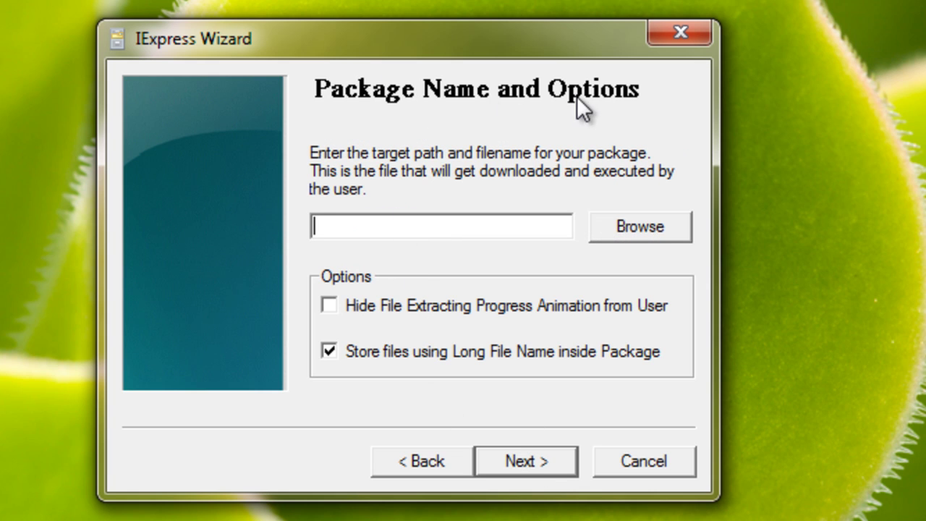
Set the package target to omega_setup_1 in the INSTALLERS folder, disable long file name storage, and proceed.
left_click(640, 228)
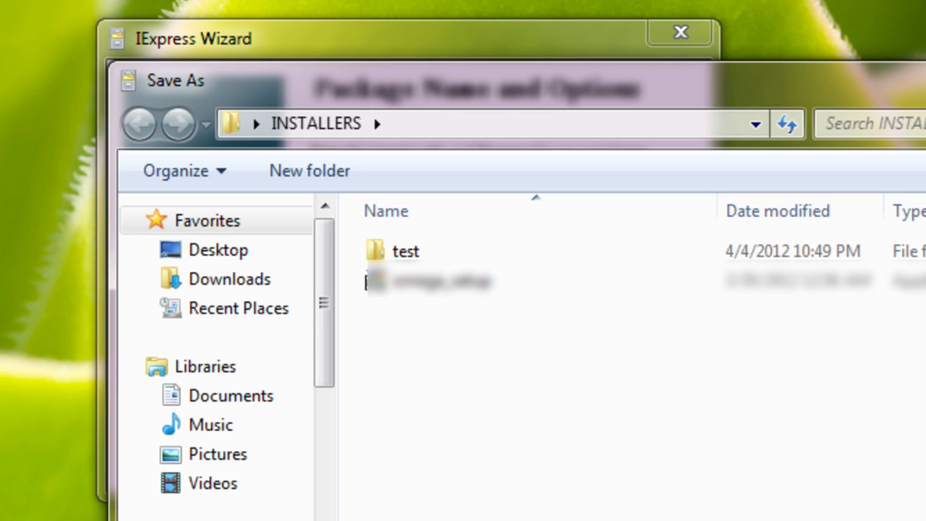
left_click(437, 282)
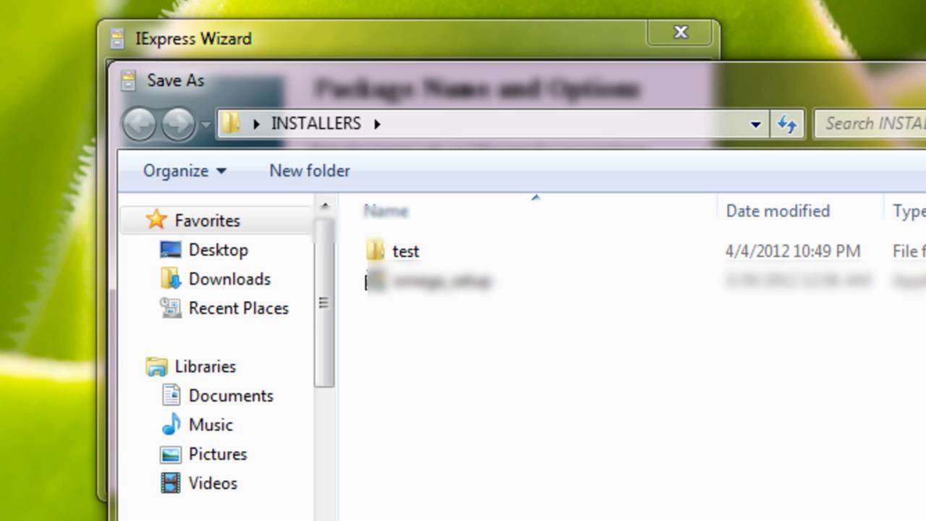
key("Return")
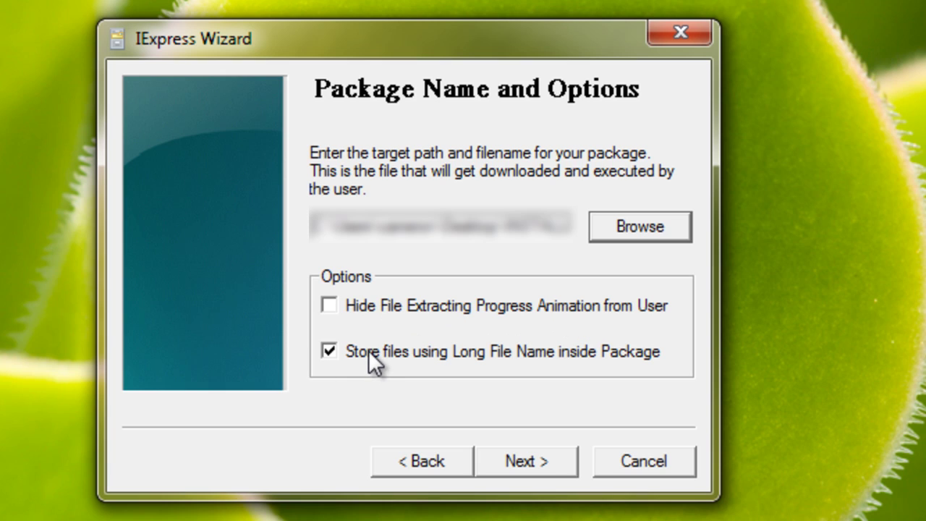
left_click(329, 350)
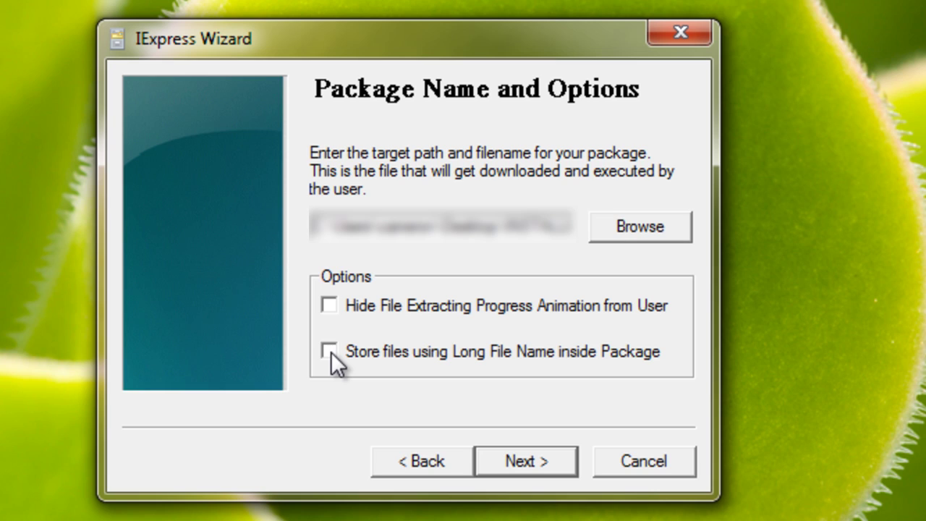
left_click(530, 463)
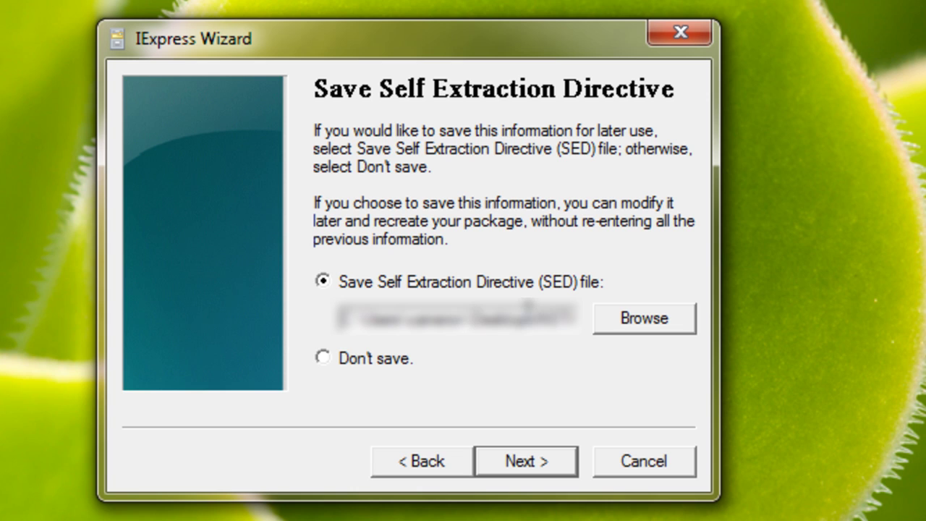
Choose to save the Self Extraction Directive file as omega_setup_1.SED in the INSTALLERS folder.
left_click(630, 319)
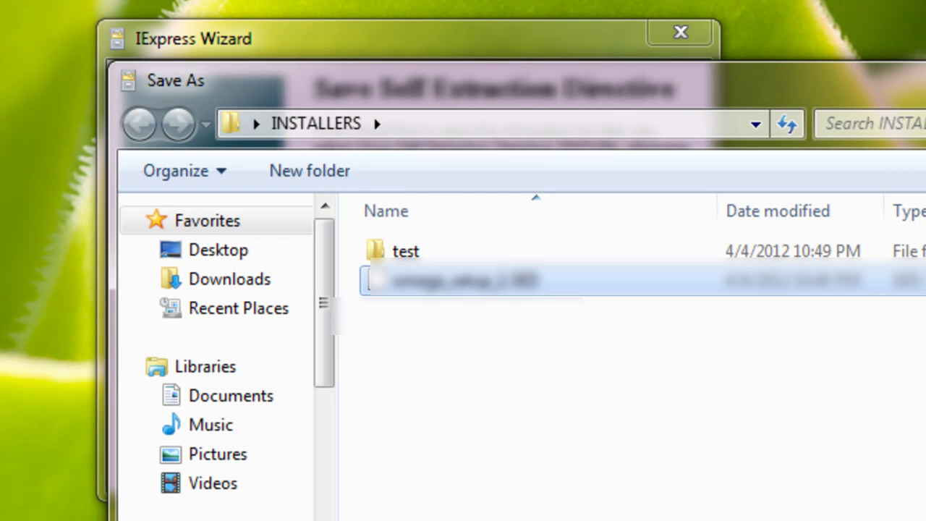
key("Return")
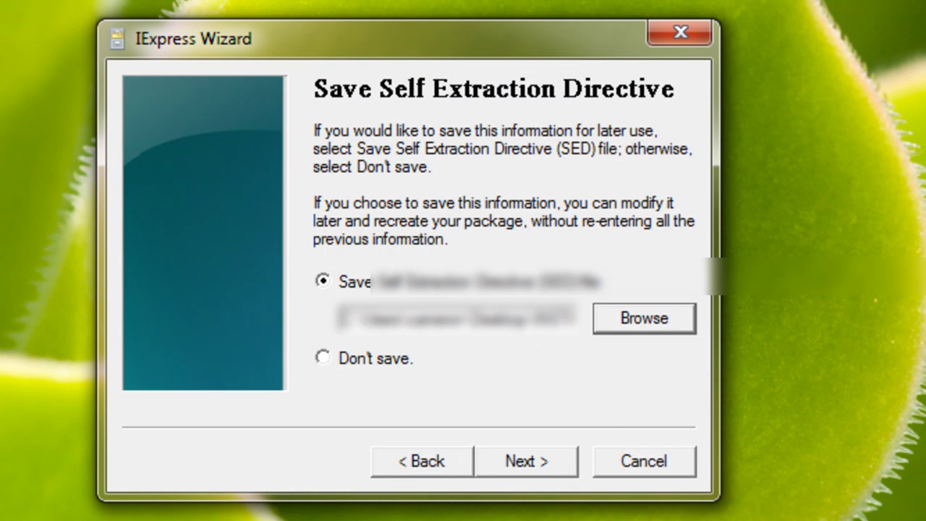
left_click(633, 310)
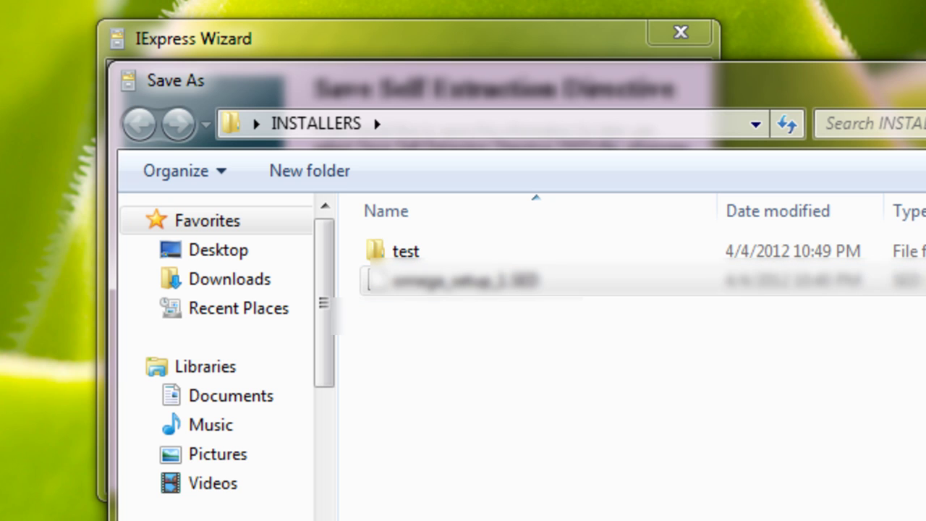
key("Return")
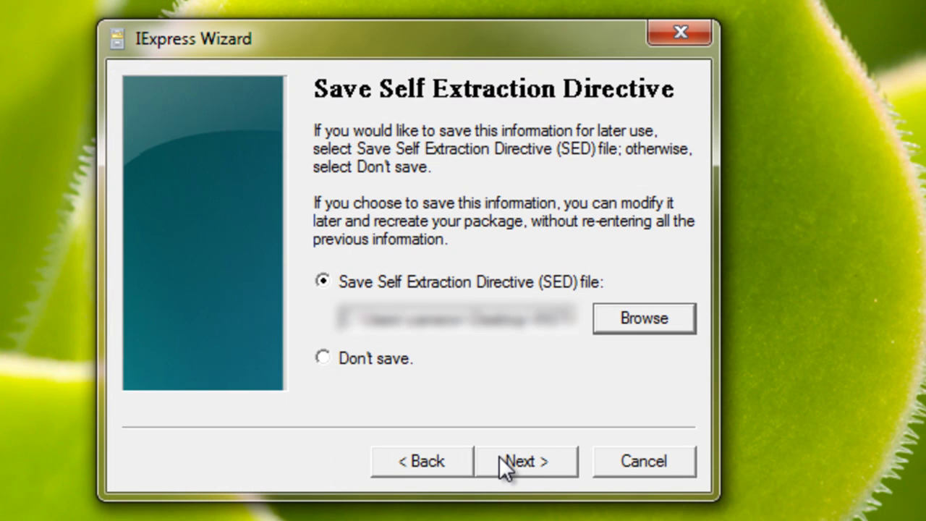
left_click(351, 360)
left_click(331, 283)
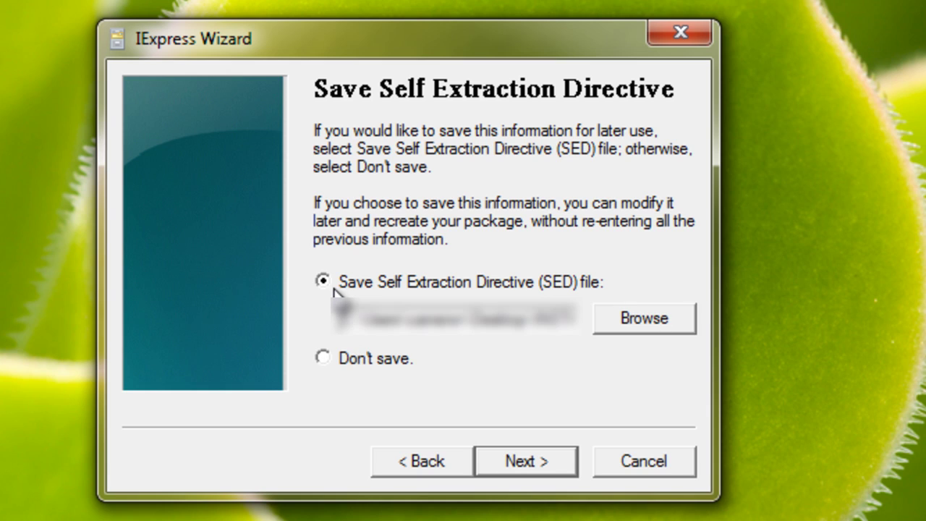
Create the package and finish the wizard.
left_click(523, 463)
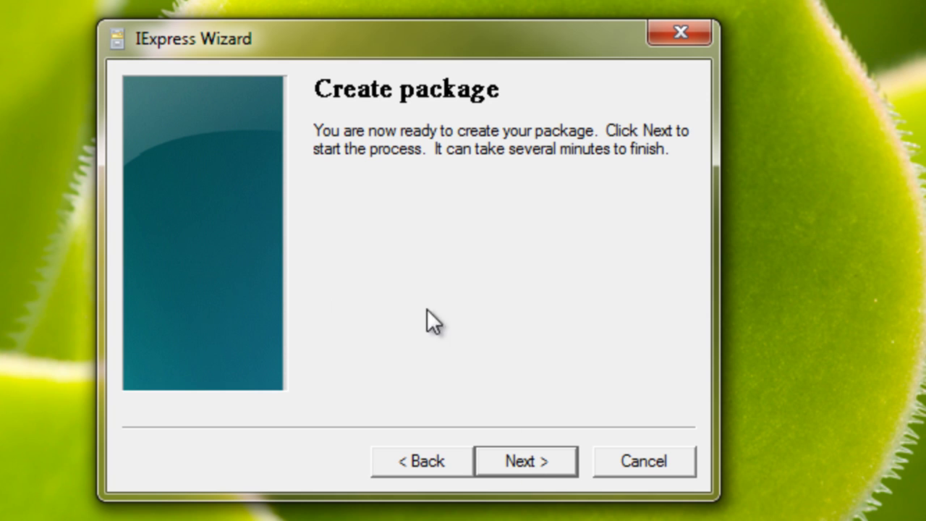
left_click(536, 457)
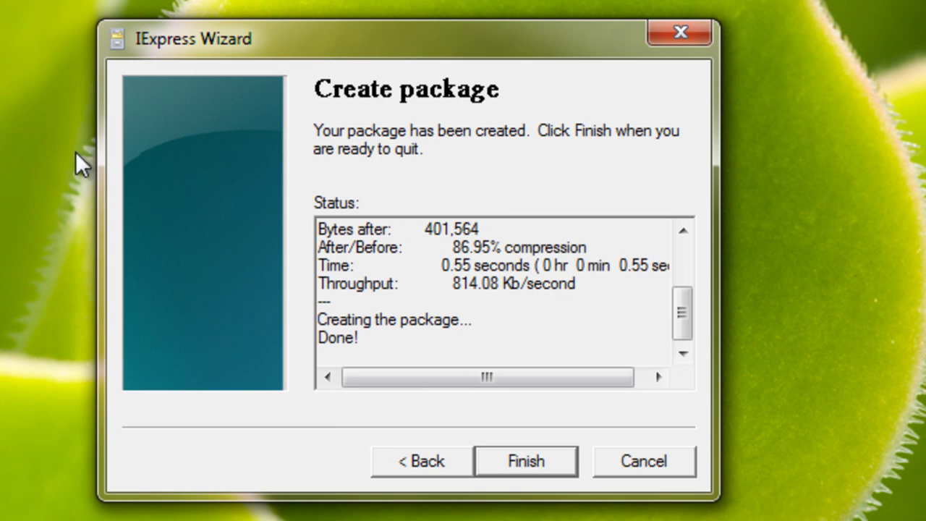
left_click(515, 461)
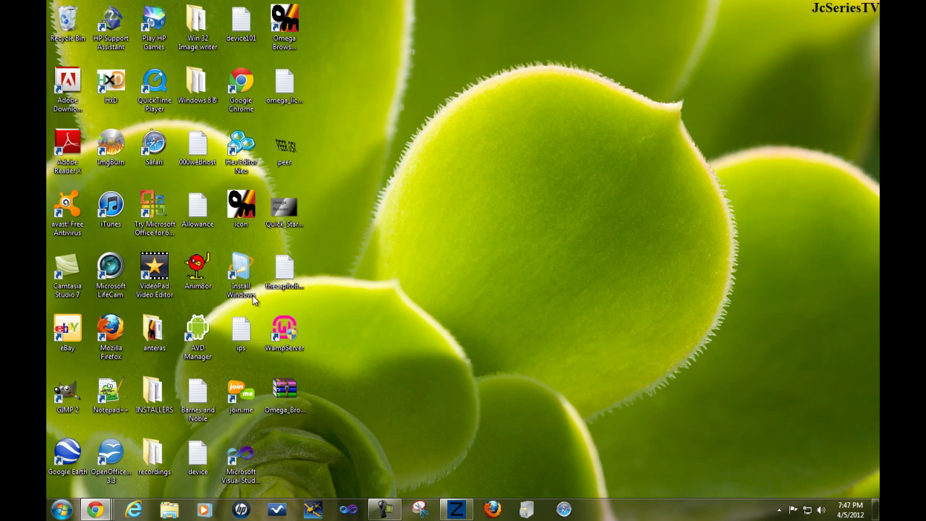
Run omega_setup_1 from the Desktop's INSTALLERS folder, confirming the install prompt and accepting the license agreement.
double_click(154, 394)
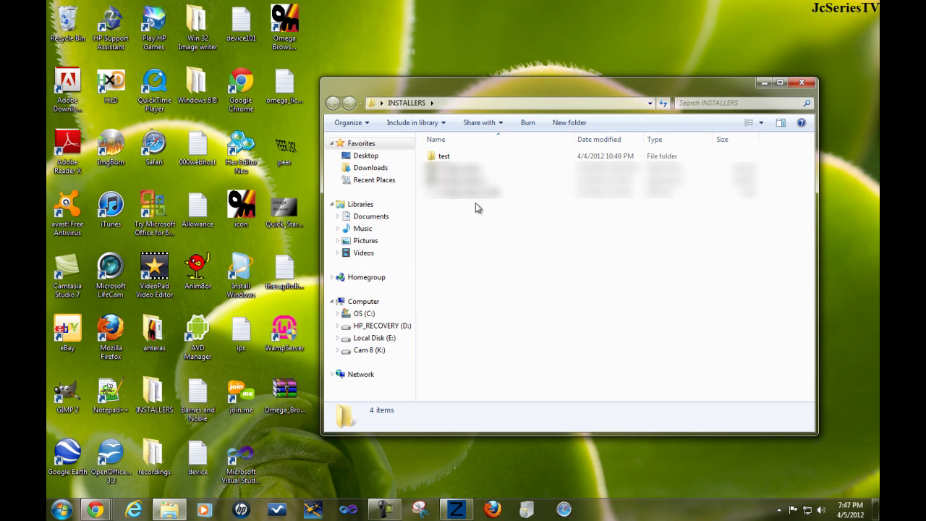
double_click(481, 181)
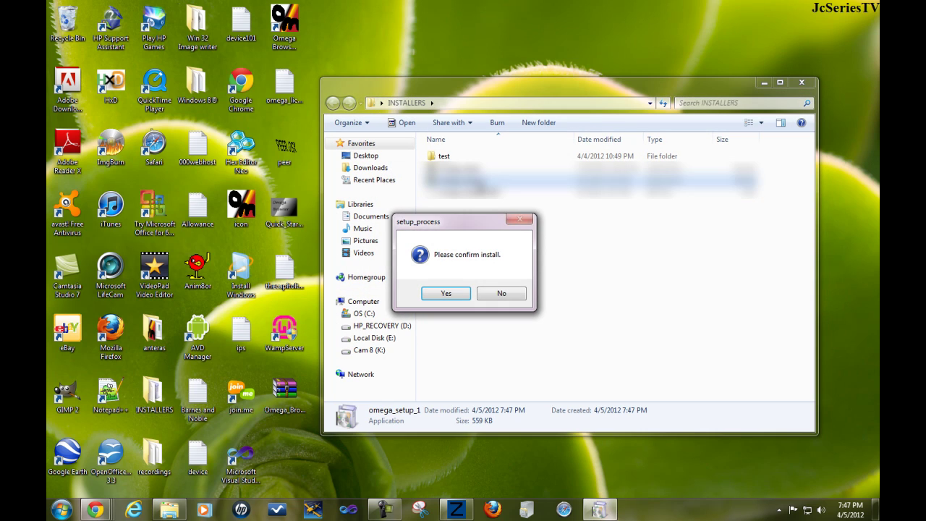
left_click(446, 293)
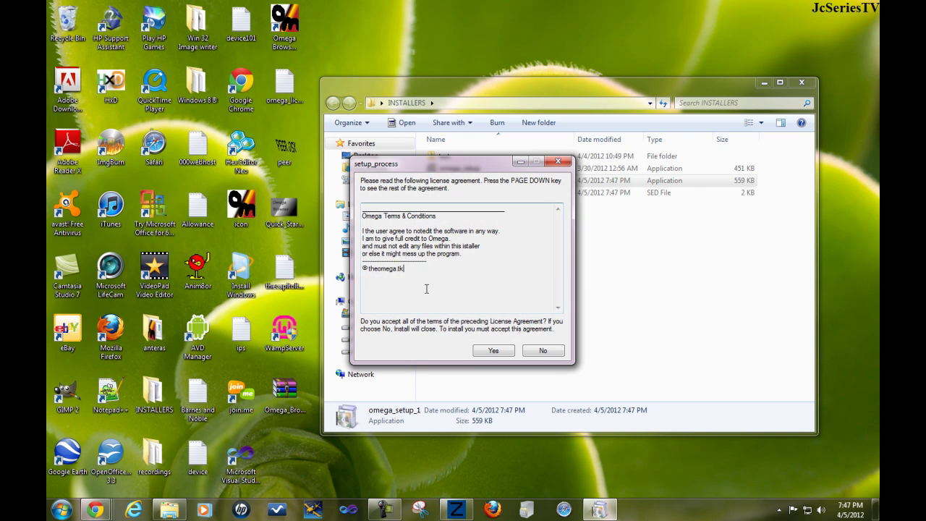
left_click(494, 351)
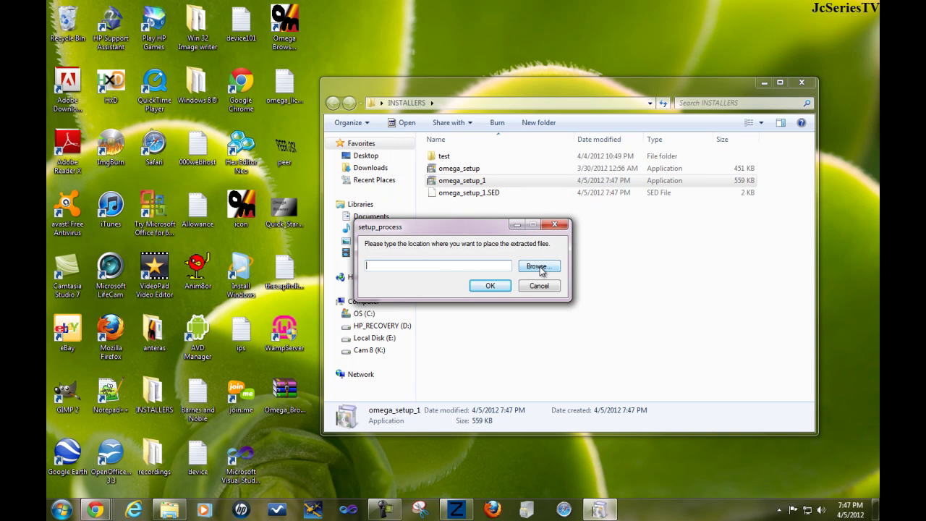
Extract the setup package's files into the user's Downloads folder, overwriting all existing files, and close the completion message.
left_click(538, 268)
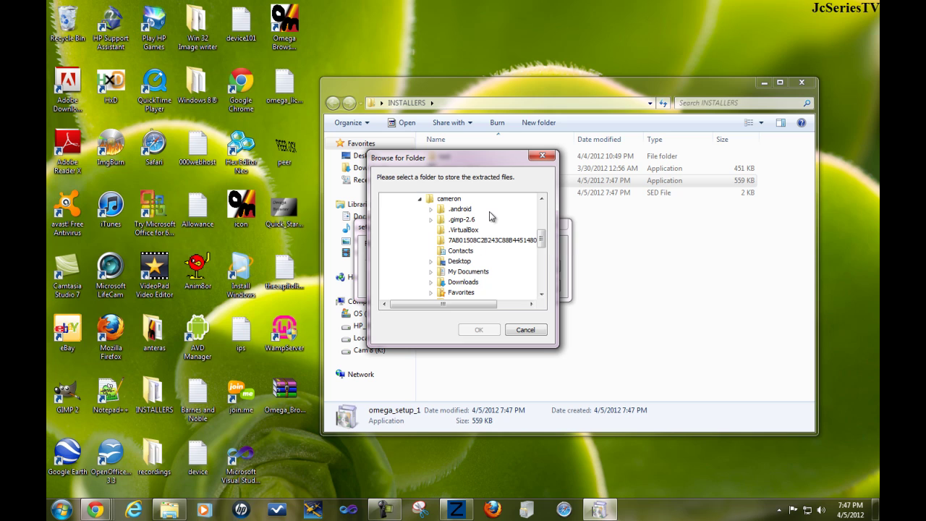
left_click(436, 283)
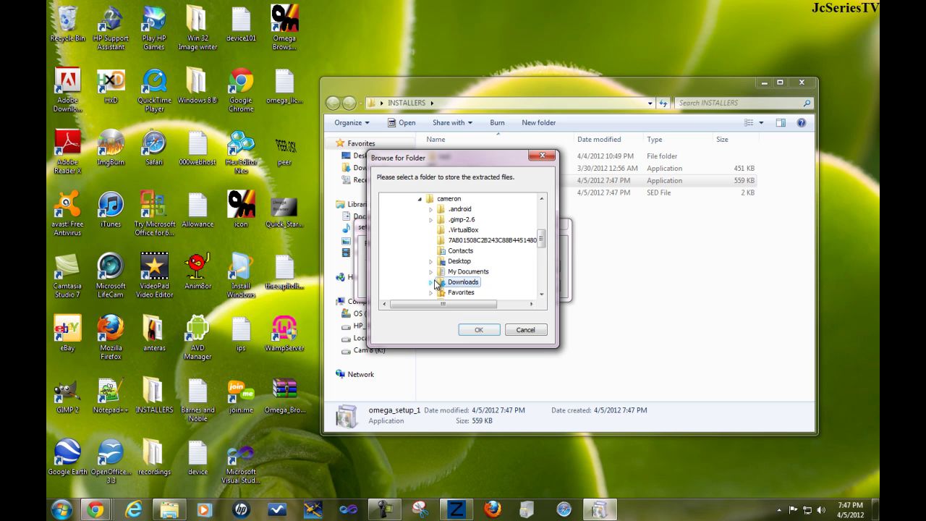
left_click(432, 282)
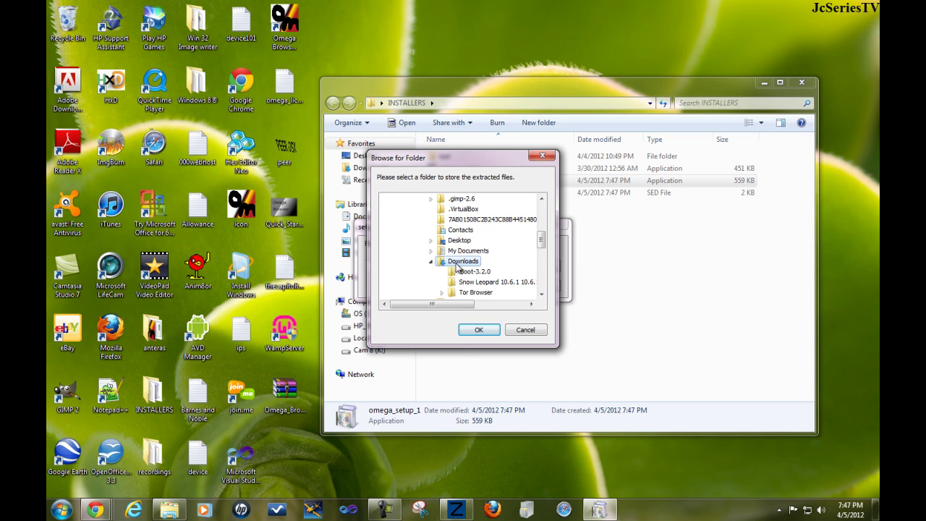
left_click(476, 330)
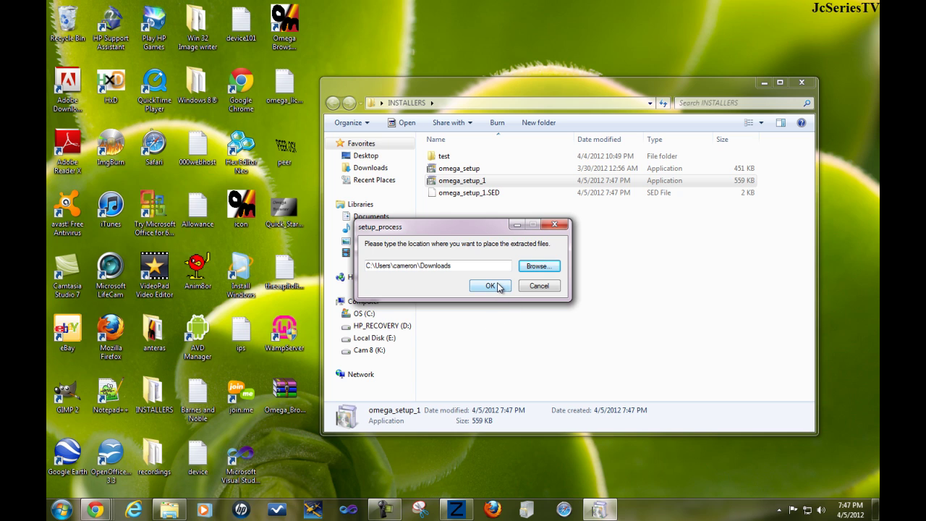
left_click(492, 286)
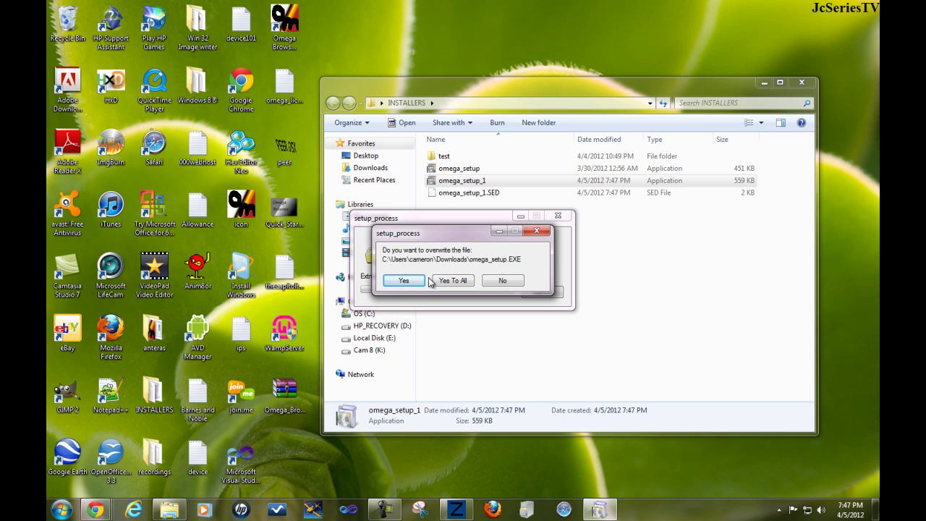
left_click(450, 279)
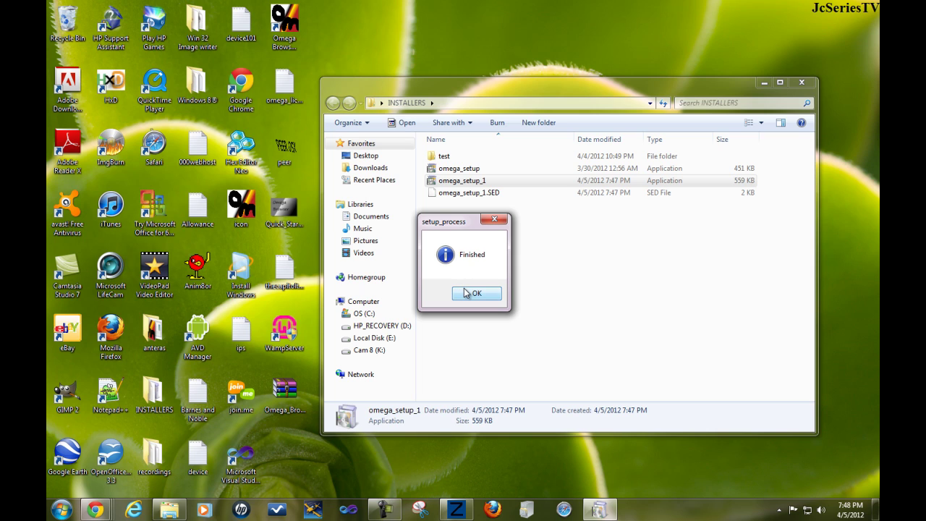
left_click(468, 293)
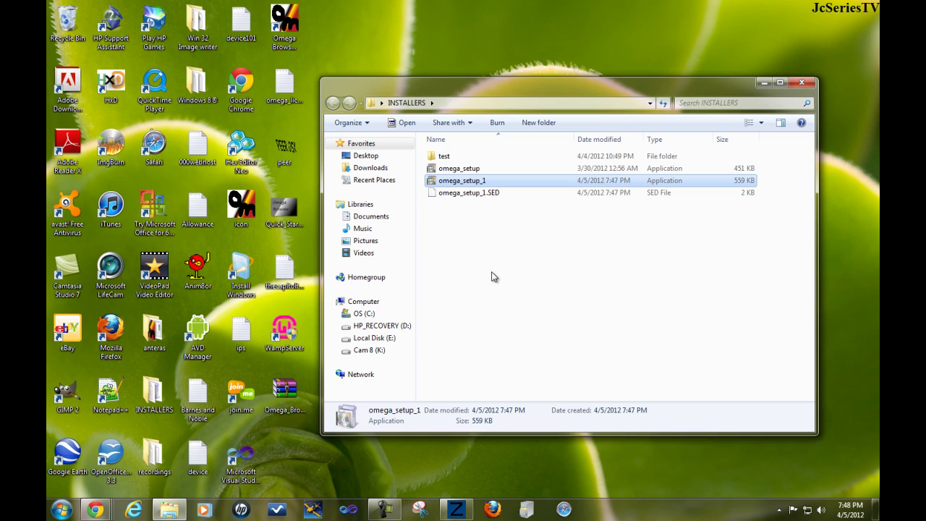
Close the INSTALLERS folder and look through the Downloads folder for the extracted files.
left_click(800, 84)
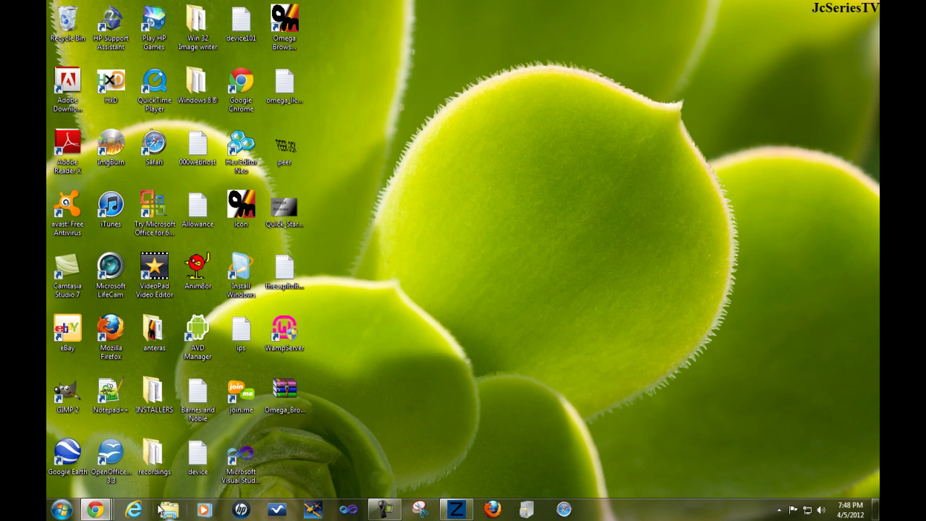
left_click(162, 509)
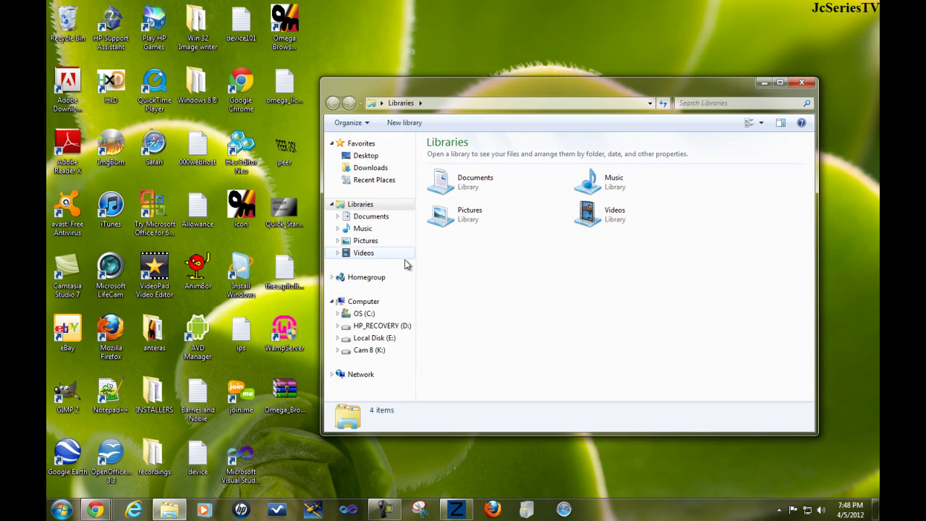
left_click(382, 168)
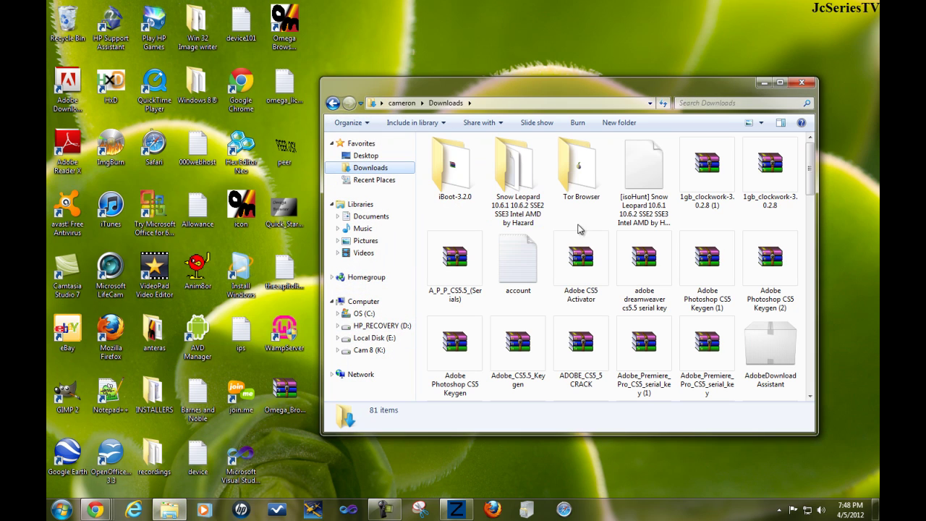
left_click_drag(809, 211, 798, 168)
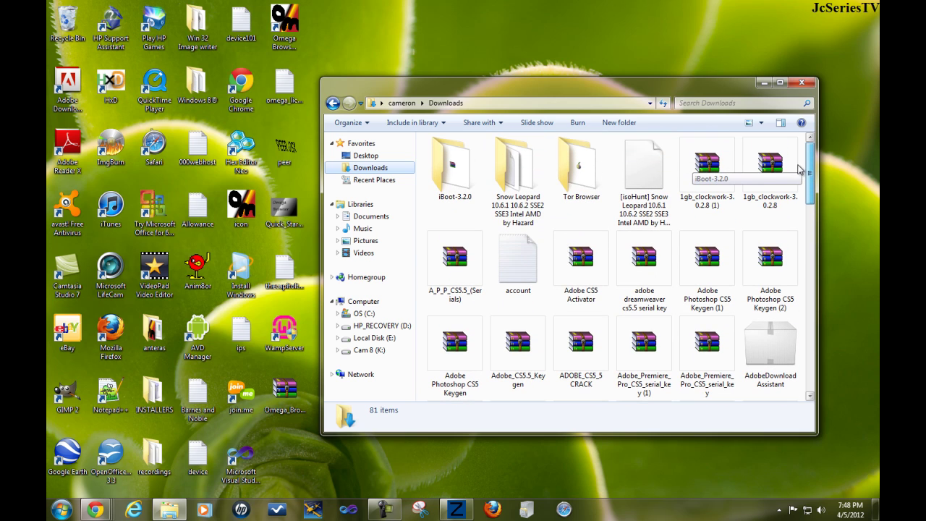